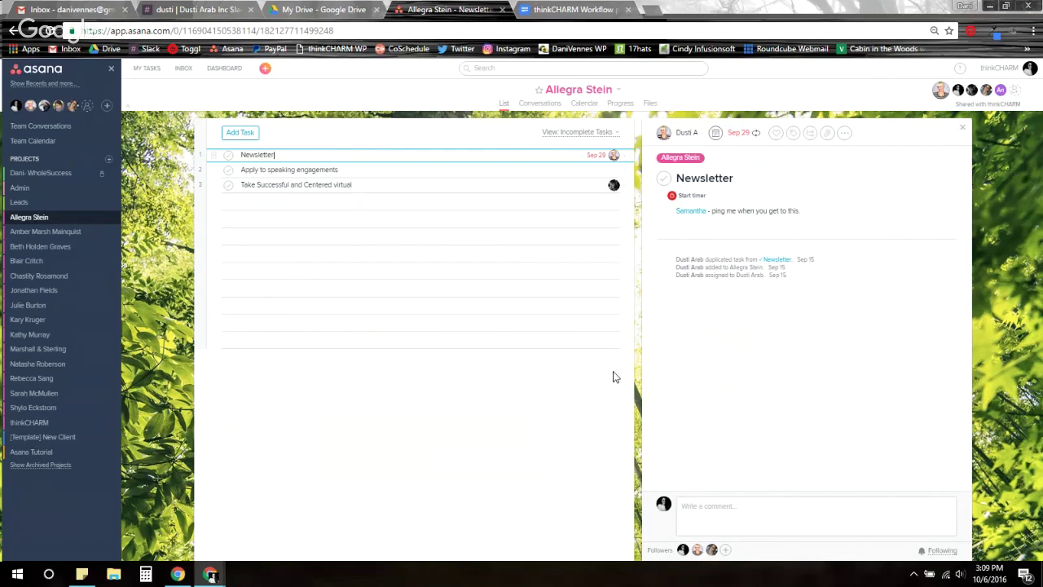
{"action": "left_click", "coordinate": [964, 133]}
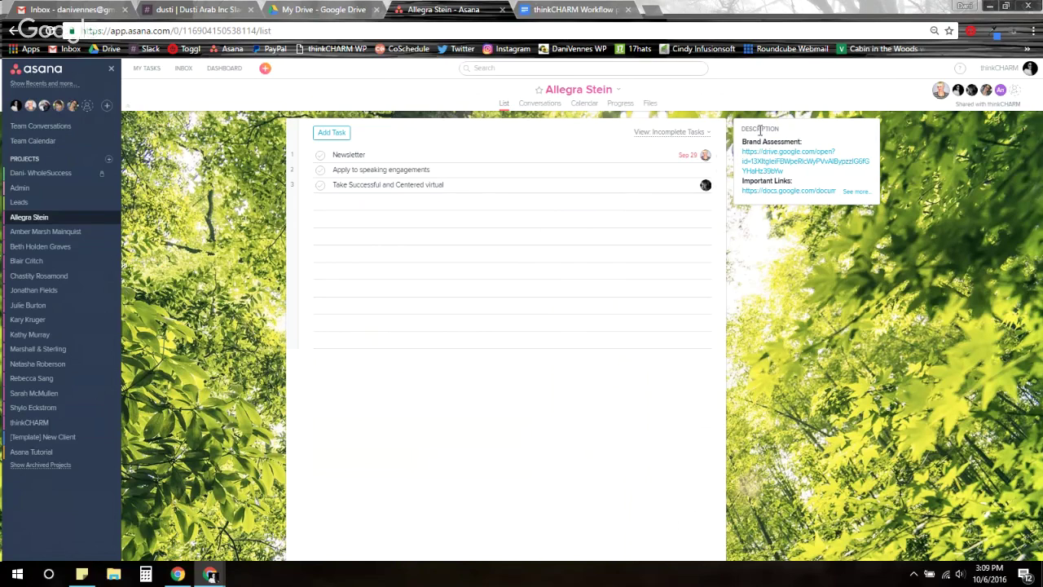
Expand the project description and open the 'Allegra- Important Links and Info' Google Doc link
{"action": "left_click", "coordinate": [856, 193]}
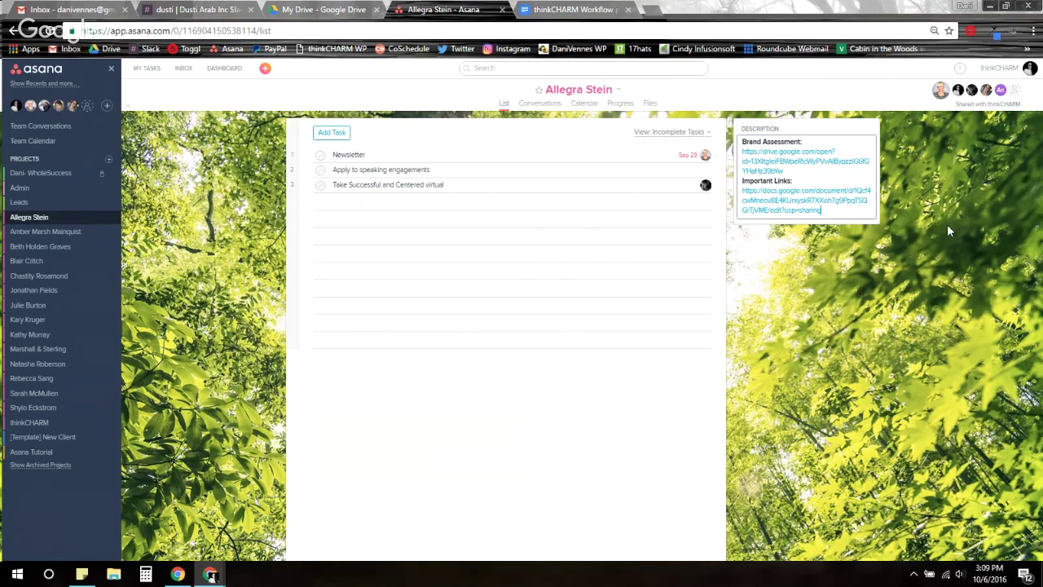
{"action": "left_click", "coordinate": [854, 179]}
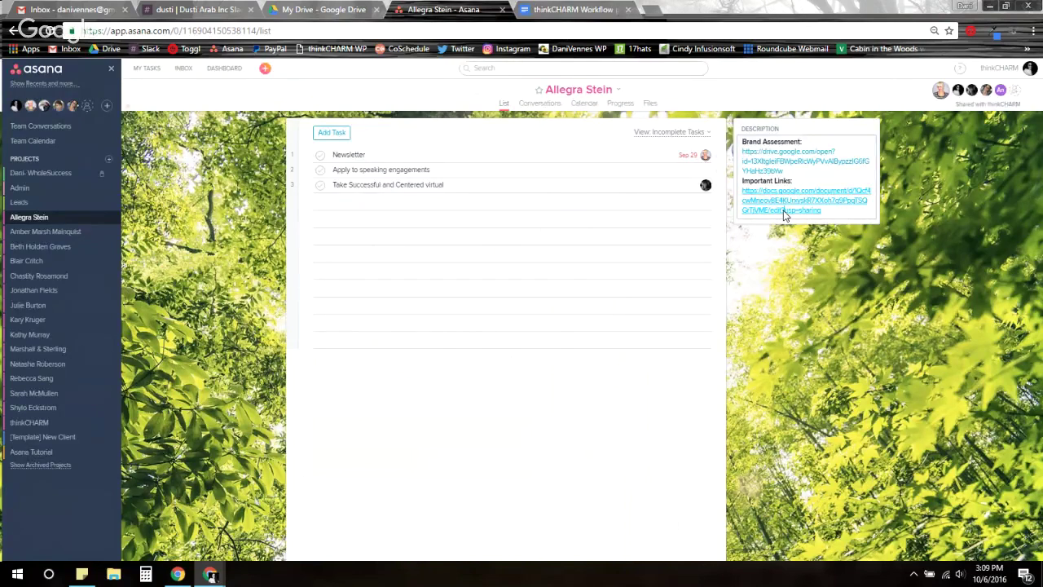
{"action": "left_click", "coordinate": [784, 215]}
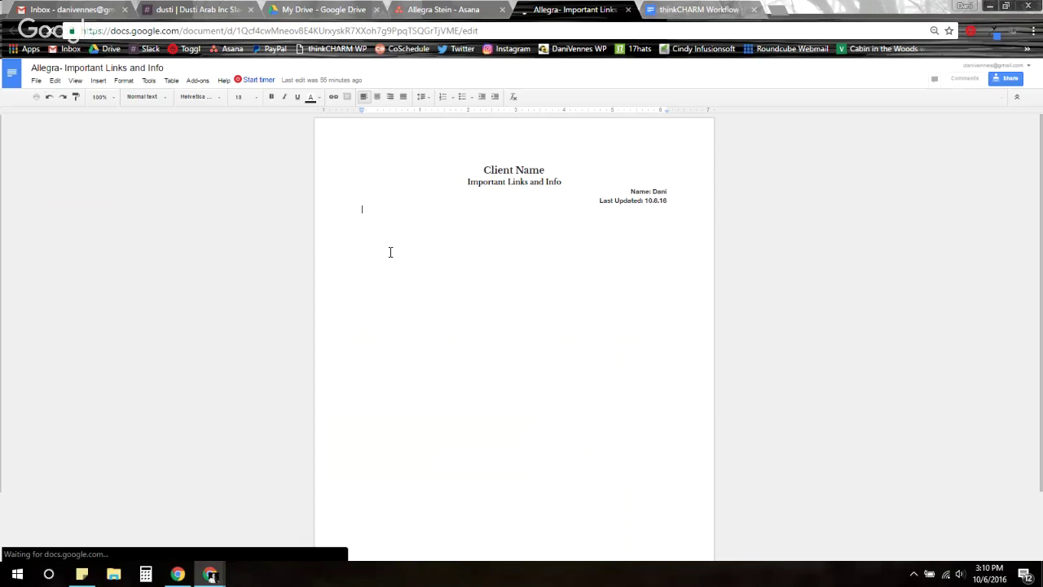
Add an empty line in the Important Links doc, then close its tab back to Asana
{"action": "key", "text": "Return"}
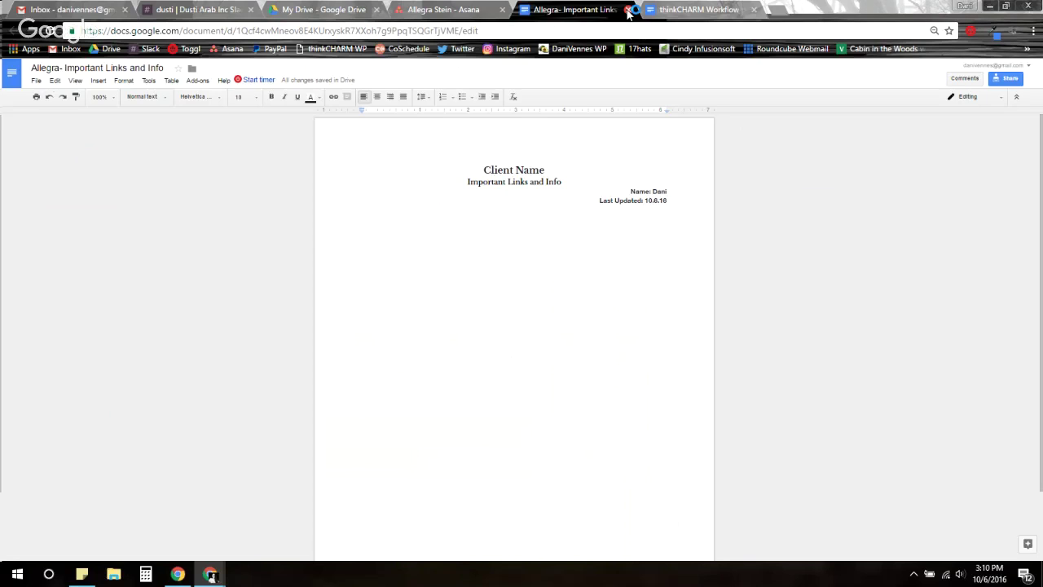
{"action": "left_click", "coordinate": [628, 10]}
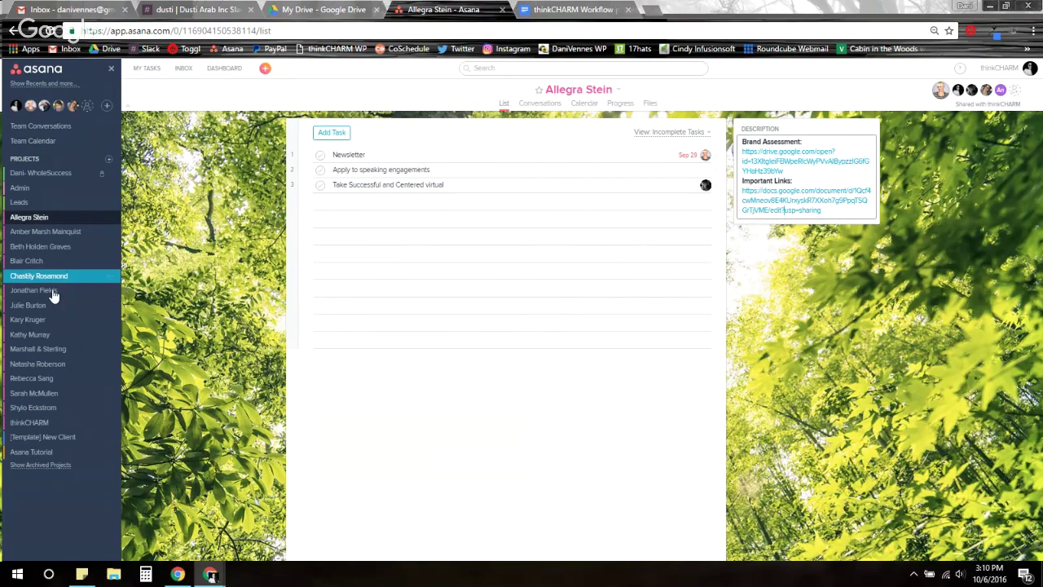
{"action": "left_click", "coordinate": [32, 236]}
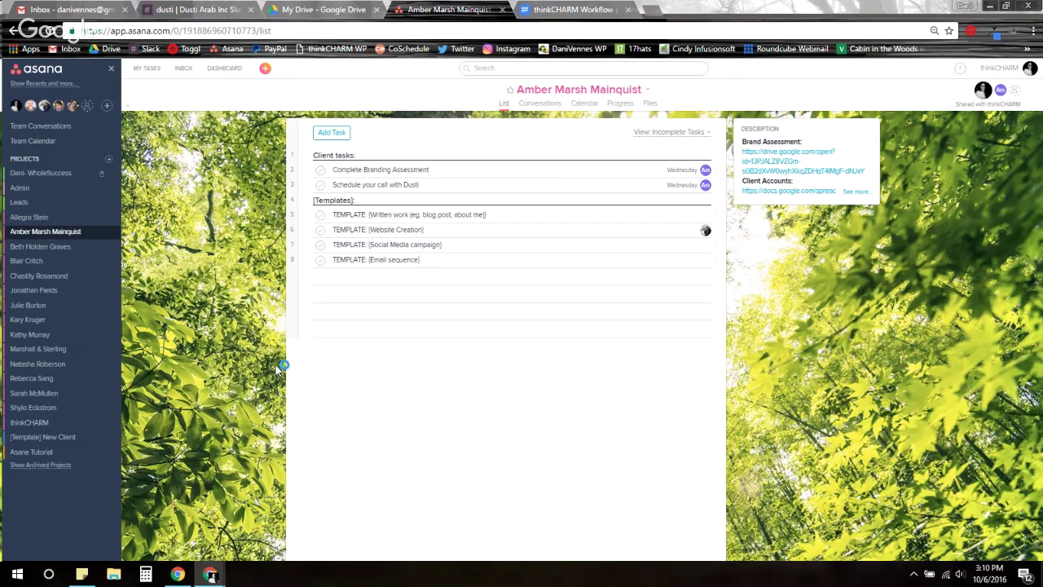
{"action": "left_click", "coordinate": [648, 91]}
{"action": "left_click", "coordinate": [982, 305]}
{"action": "left_click", "coordinate": [648, 91]}
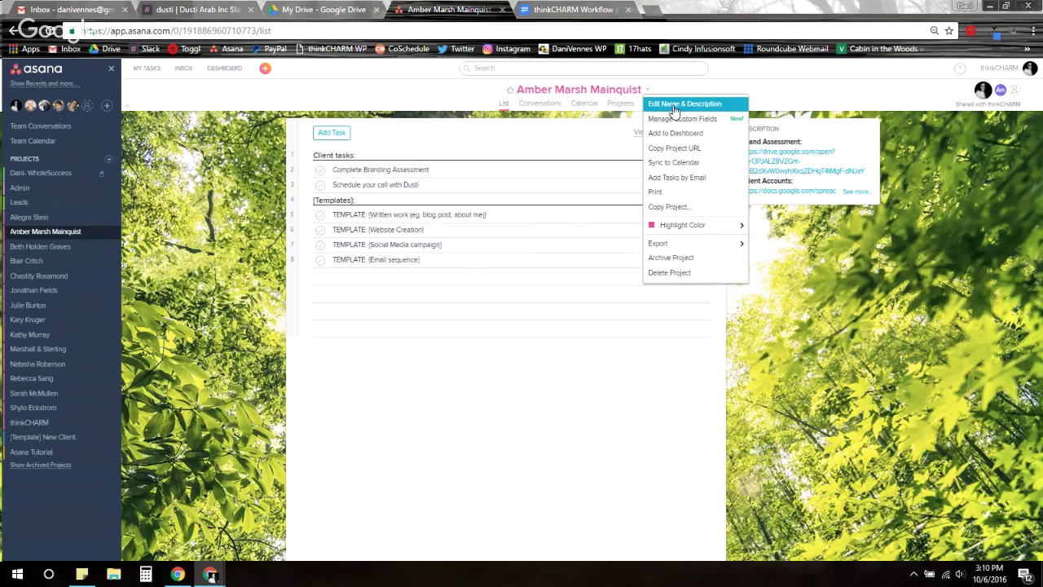
{"action": "left_click", "coordinate": [675, 108]}
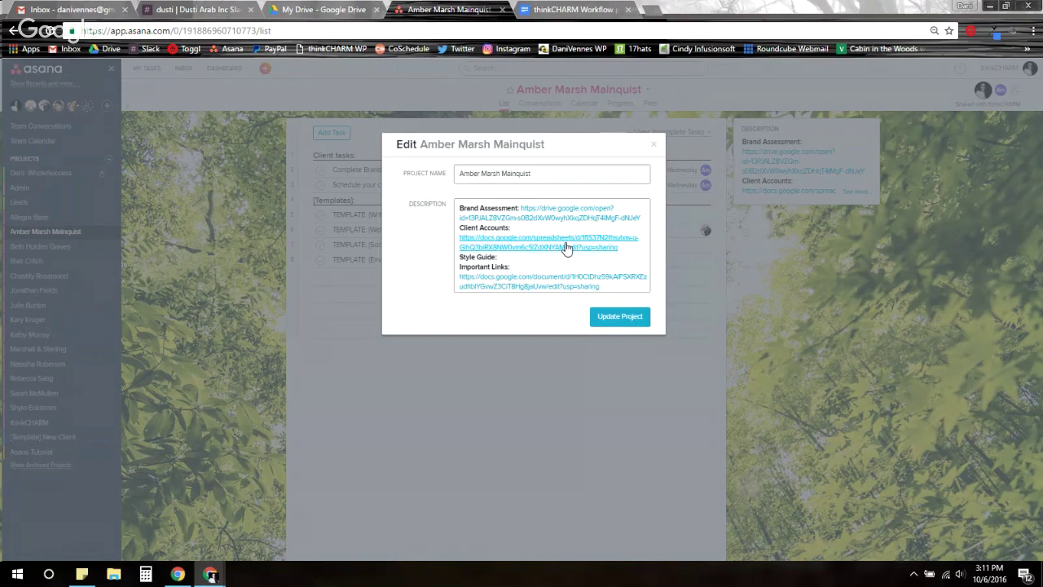
{"action": "left_click", "coordinate": [567, 247]}
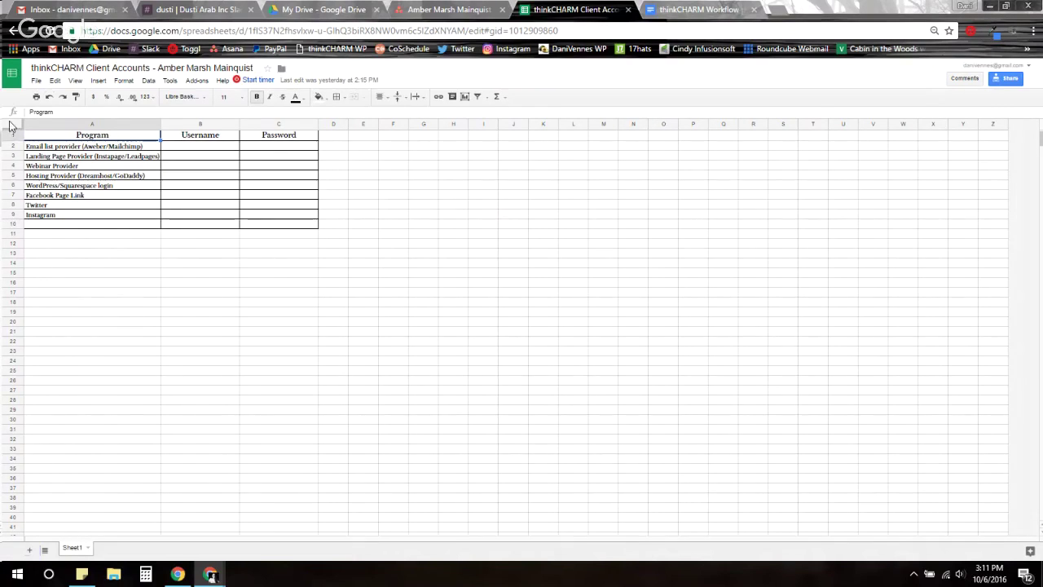
Insert a test row above Instagram with program 'The third' plus a sample username and password
{"action": "right_click", "coordinate": [15, 217]}
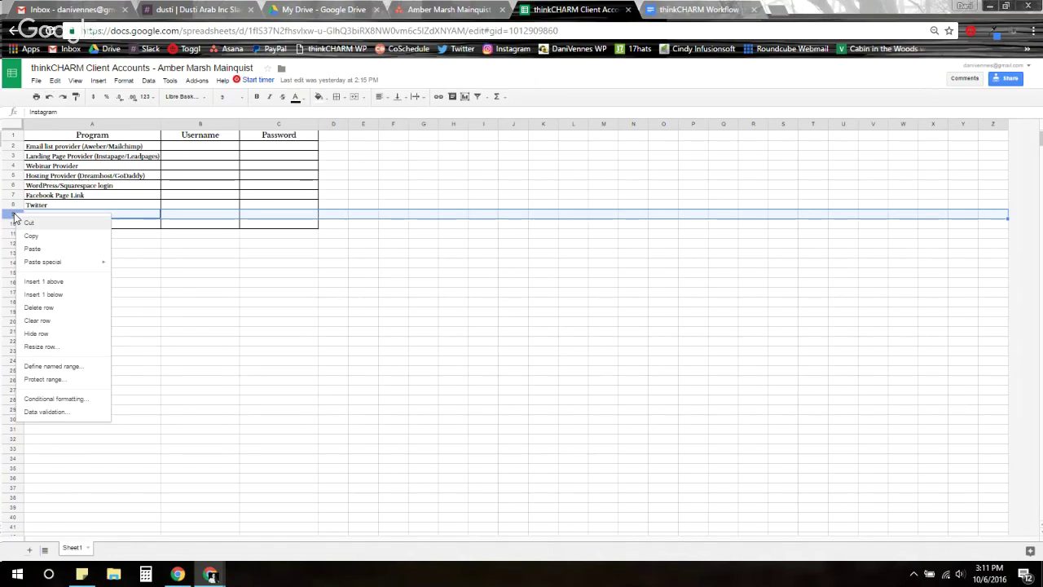
{"action": "left_click", "coordinate": [72, 287]}
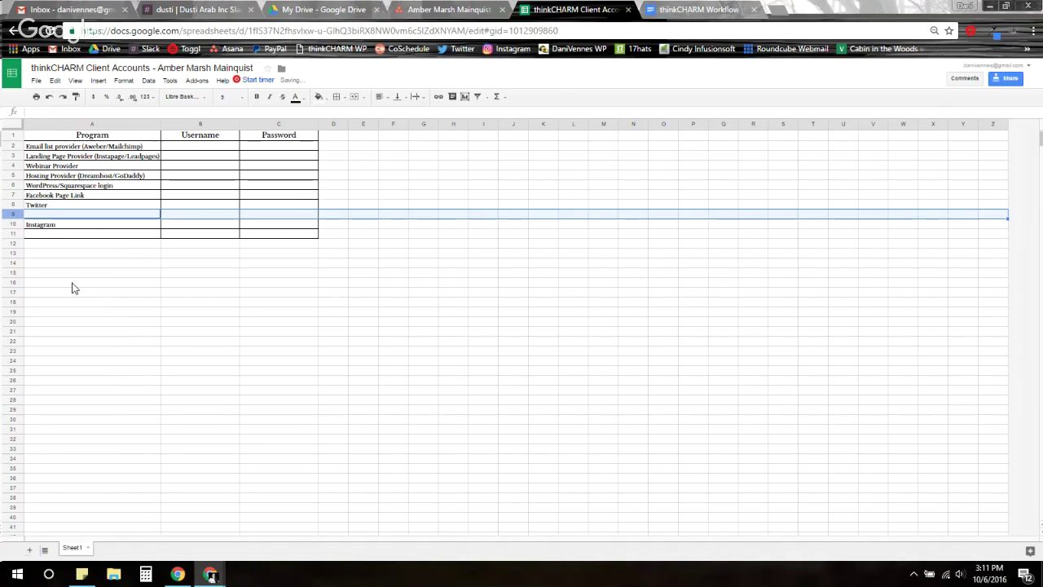
{"action": "left_click", "coordinate": [51, 213]}
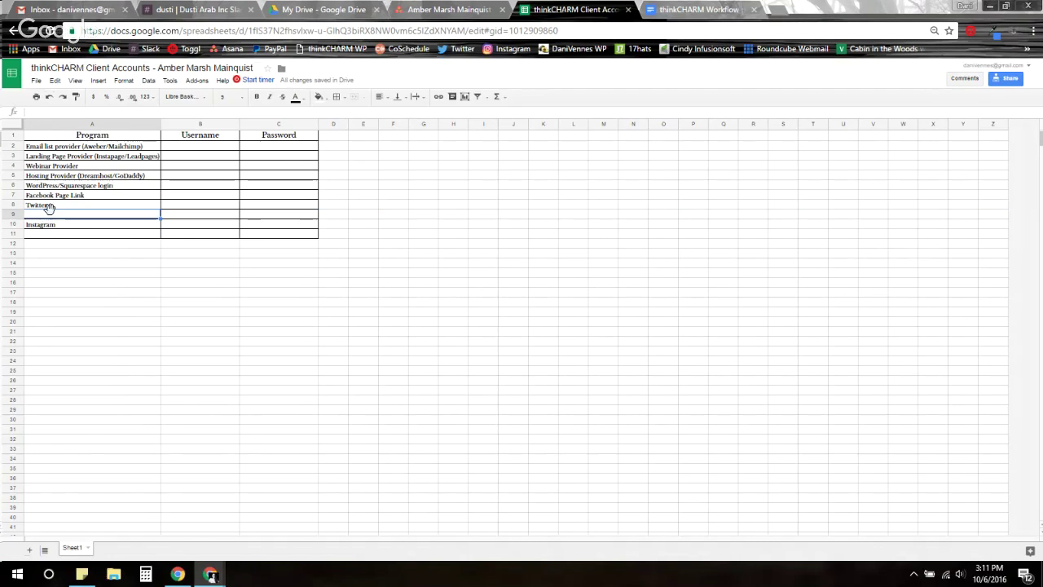
{"action": "key", "text": "Tab"}
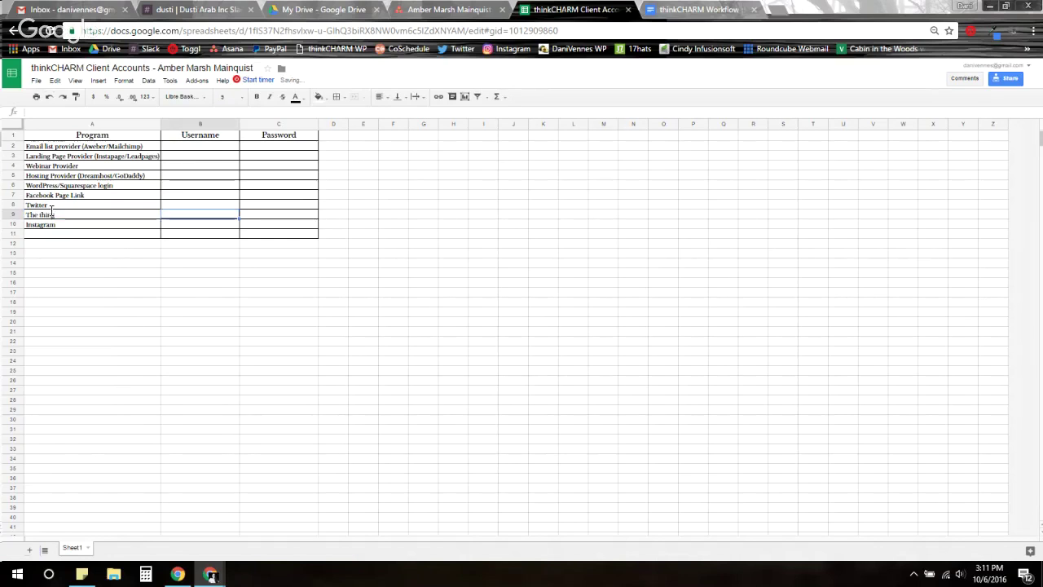
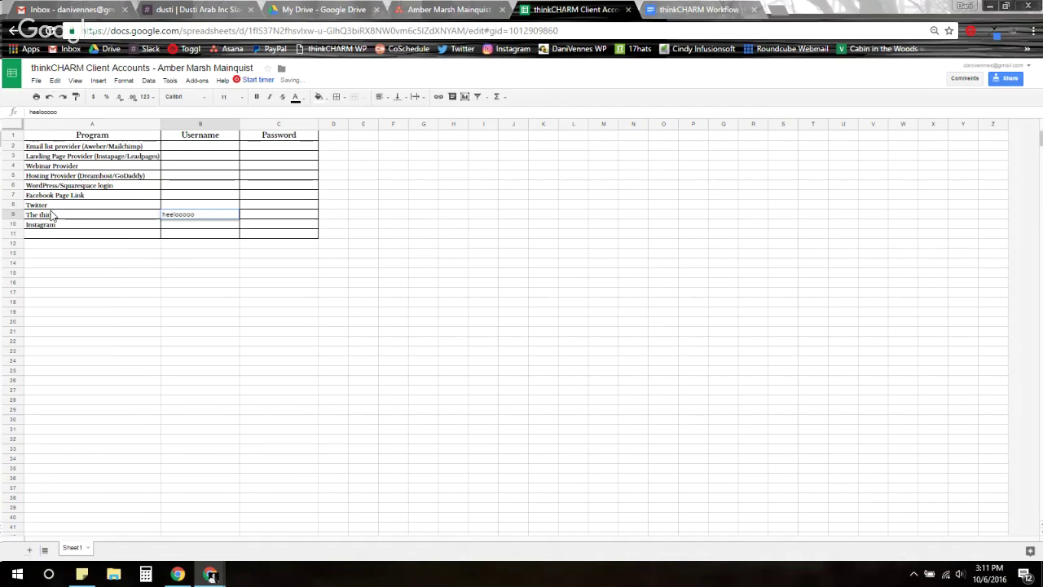
{"action": "key", "text": "Tab"}
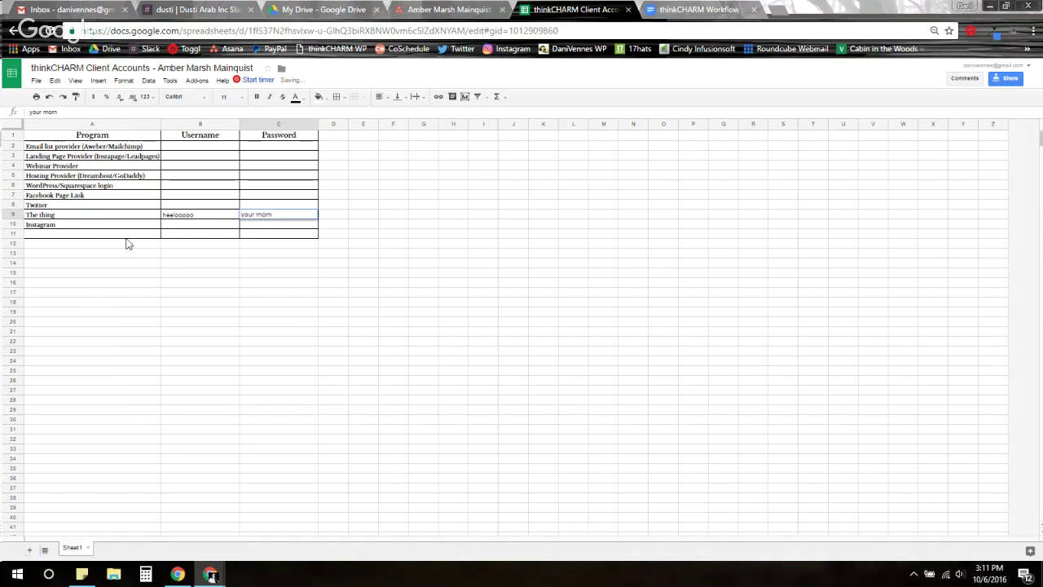
{"action": "left_click", "coordinate": [271, 302]}
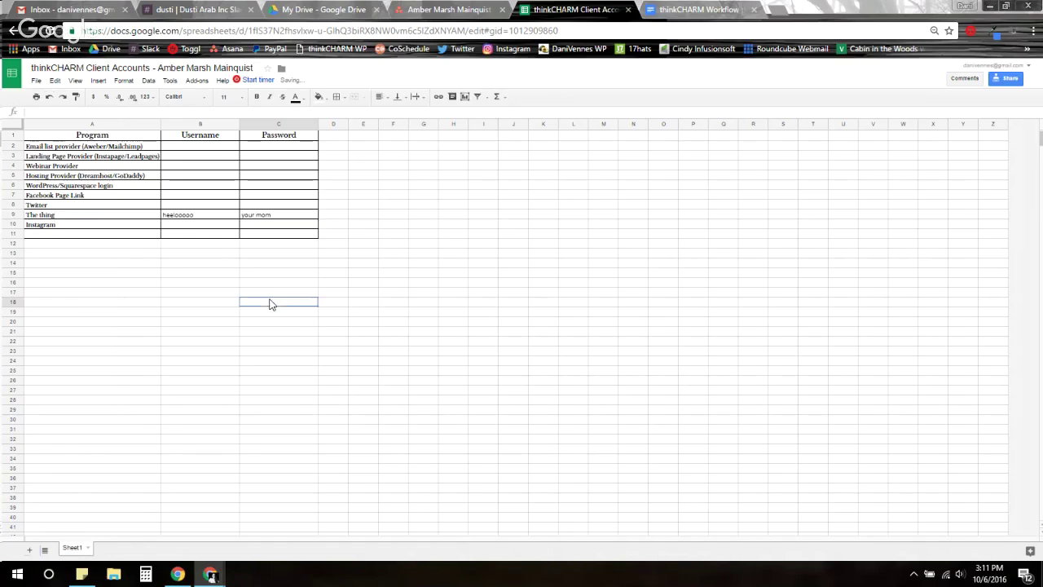
Delete the test row 9 and close the Client Accounts spreadsheet tab
{"action": "right_click", "coordinate": [10, 218]}
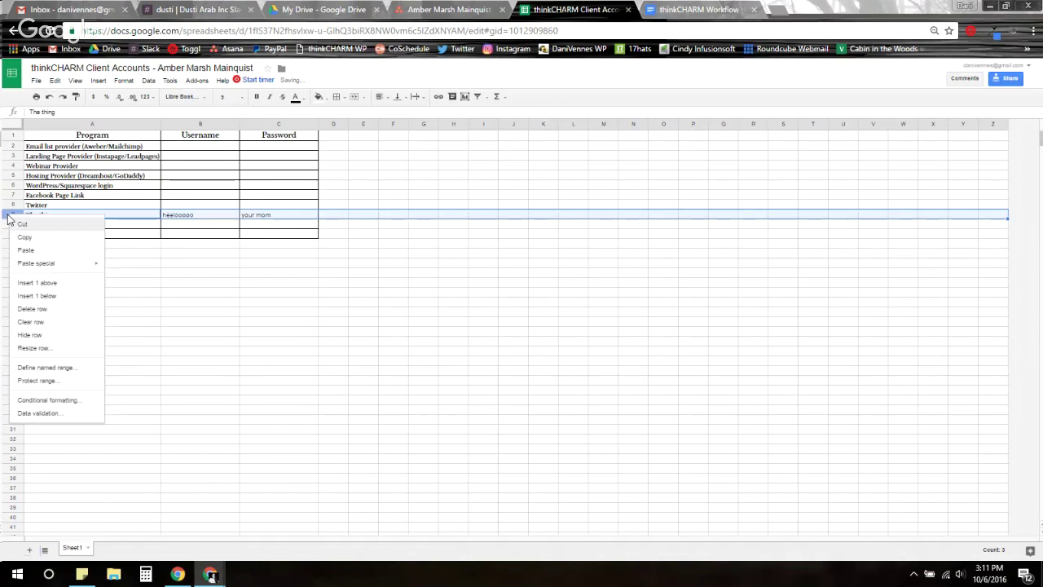
{"action": "left_click", "coordinate": [54, 311]}
{"action": "left_click", "coordinate": [295, 275]}
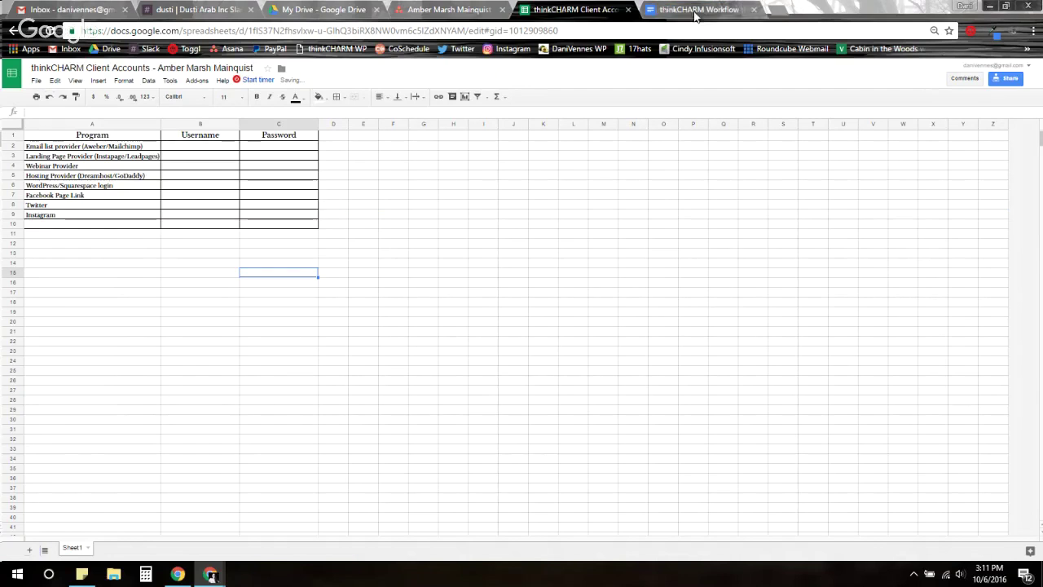
{"action": "left_click", "coordinate": [627, 9]}
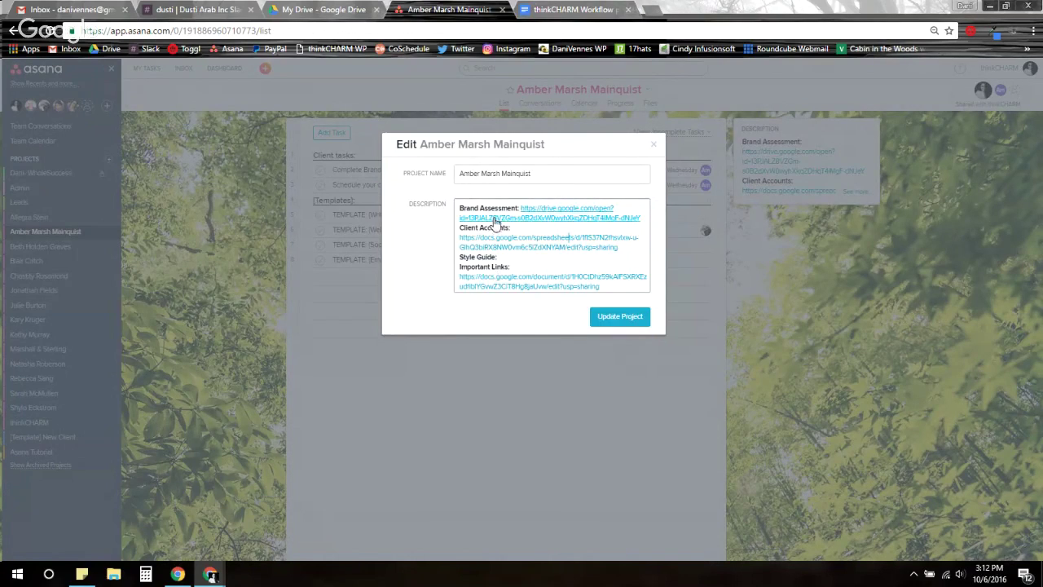
{"action": "left_click", "coordinate": [621, 320]}
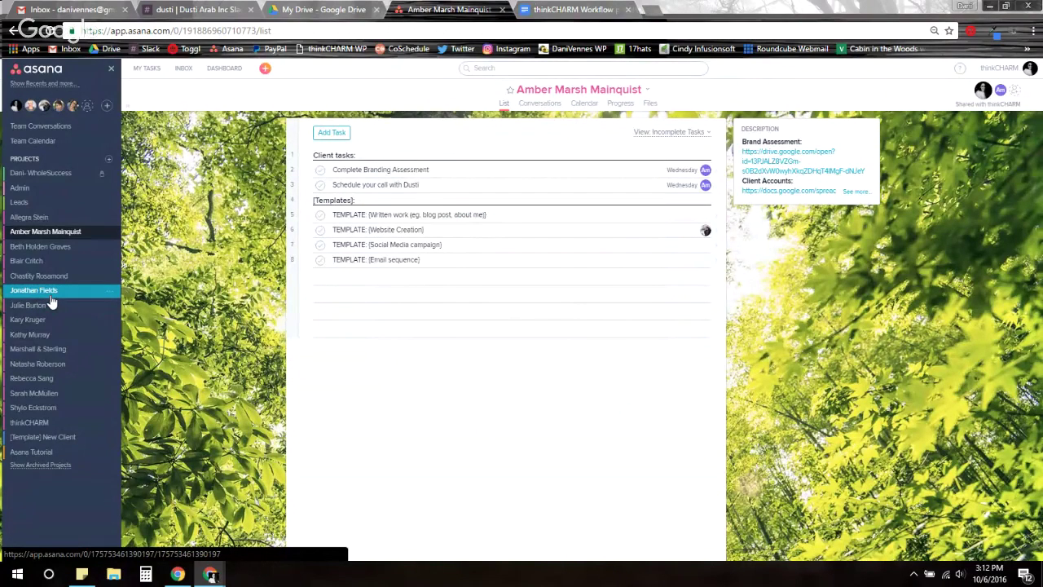
Open the Jonathan Fields project's name and description editor and save its description
{"action": "left_click", "coordinate": [50, 298]}
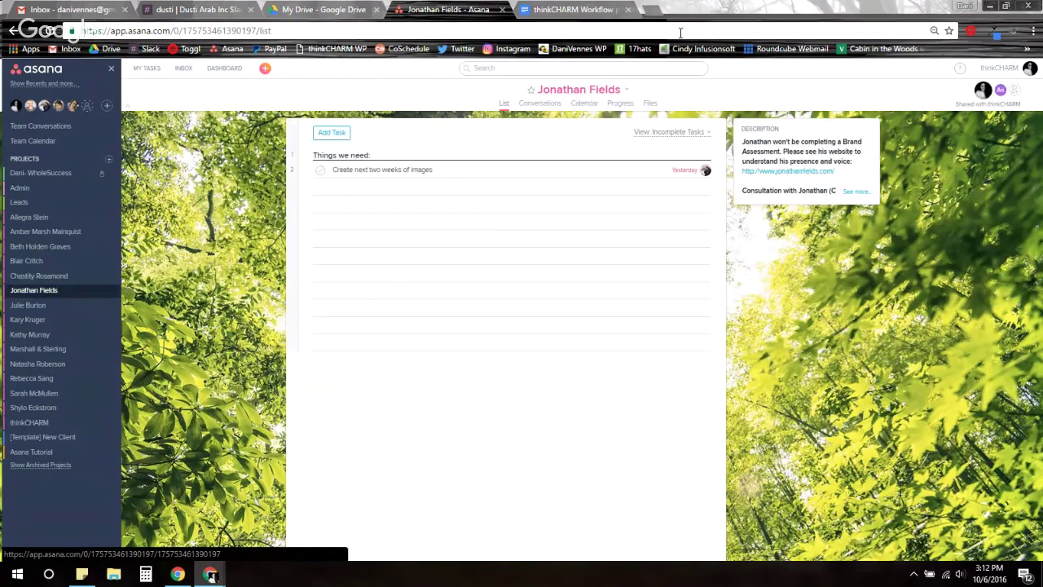
{"action": "left_click", "coordinate": [626, 92]}
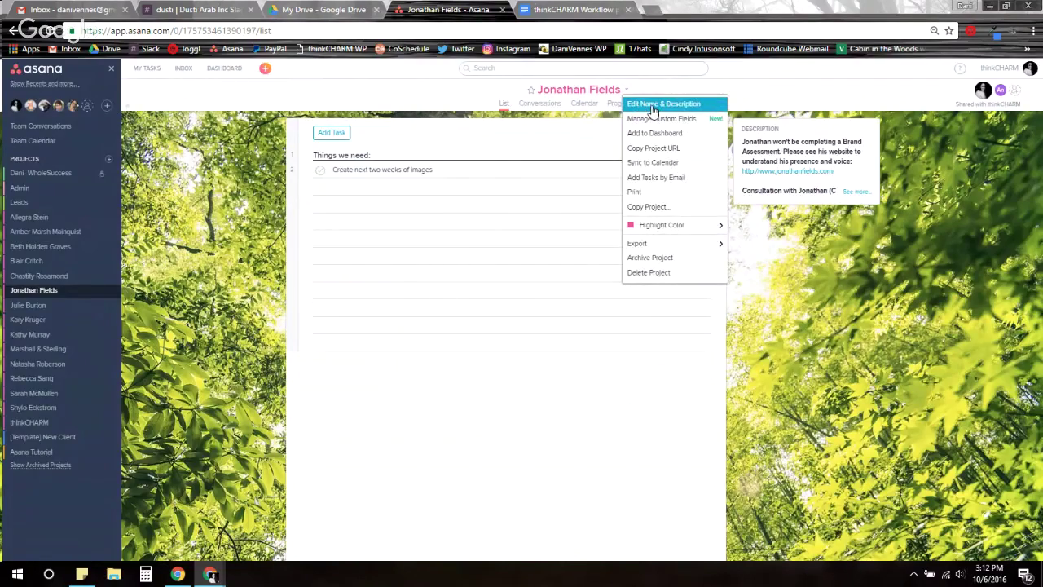
{"action": "left_click", "coordinate": [653, 107]}
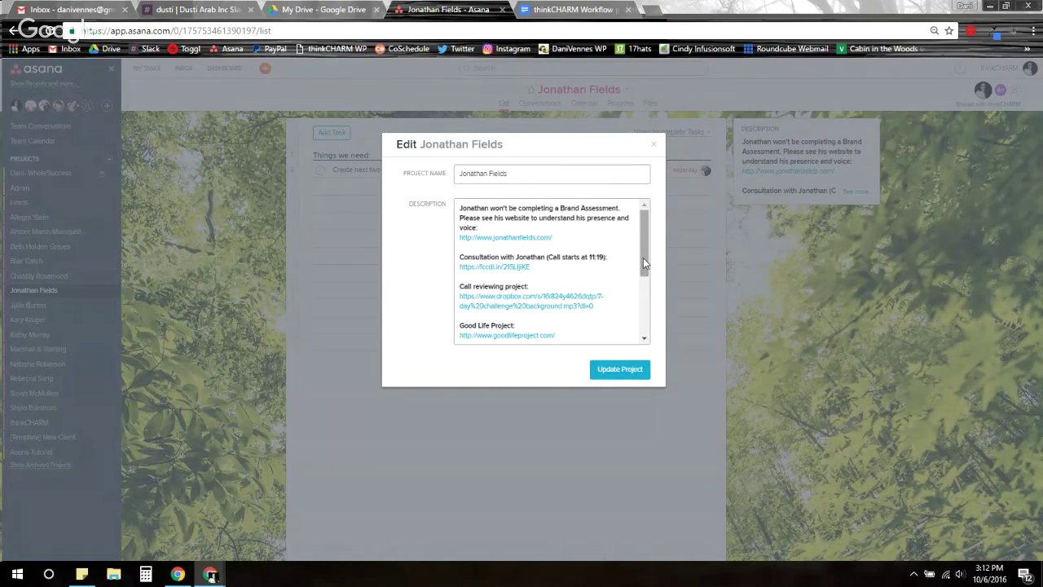
{"action": "left_click_drag", "start_coordinate": [643, 257], "coordinate": [646, 326]}
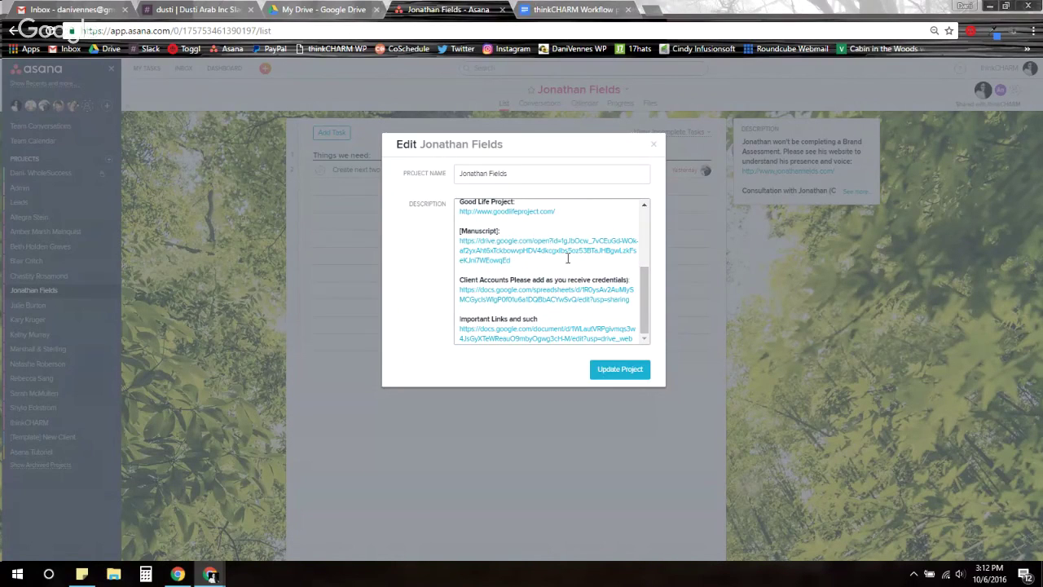
{"action": "left_click", "coordinate": [607, 376]}
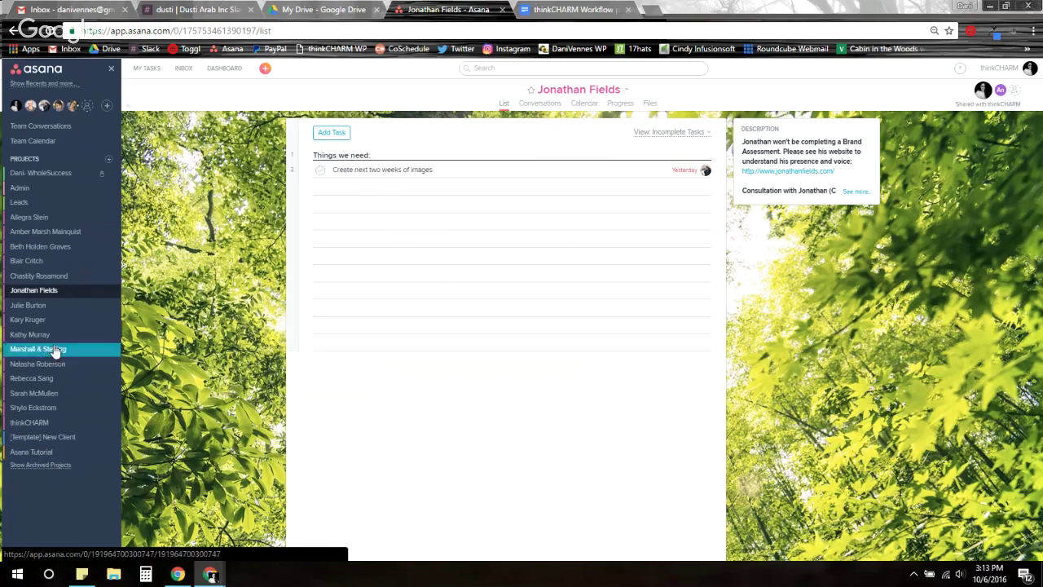
{"action": "left_click", "coordinate": [44, 223]}
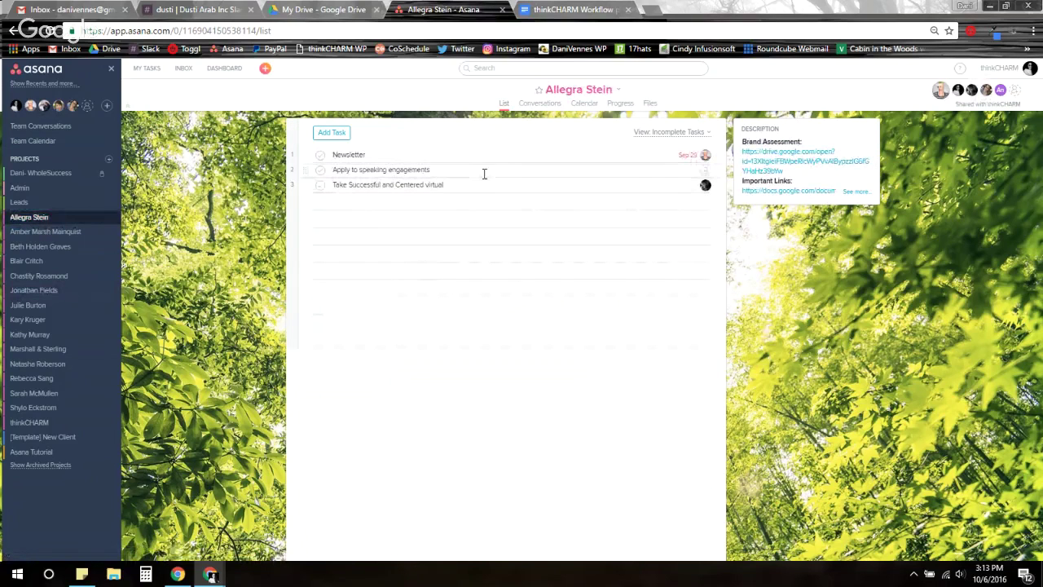
{"action": "left_click", "coordinate": [484, 185]}
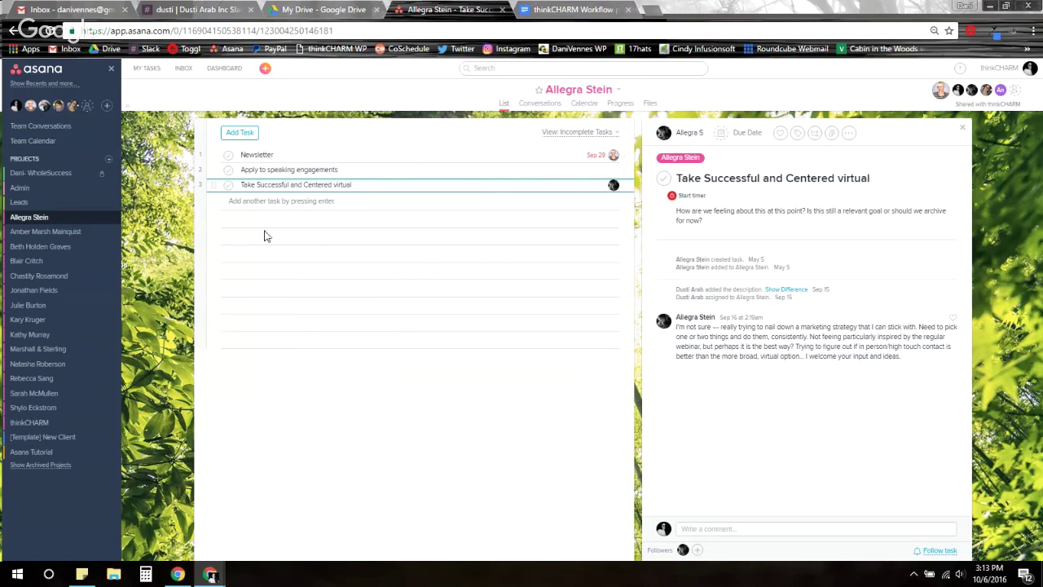
{"action": "left_click", "coordinate": [154, 296]}
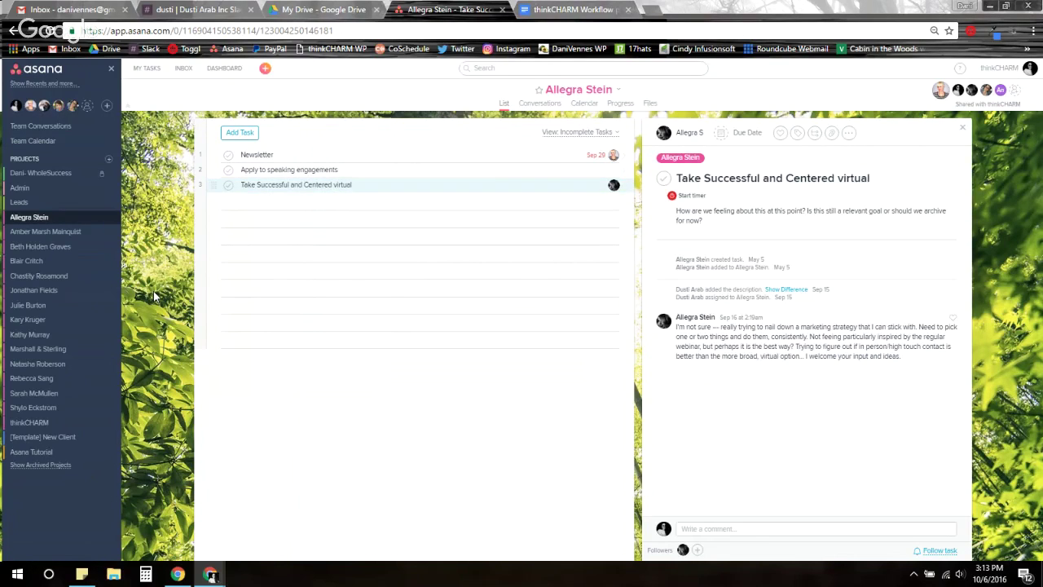
{"action": "left_click", "coordinate": [729, 529]}
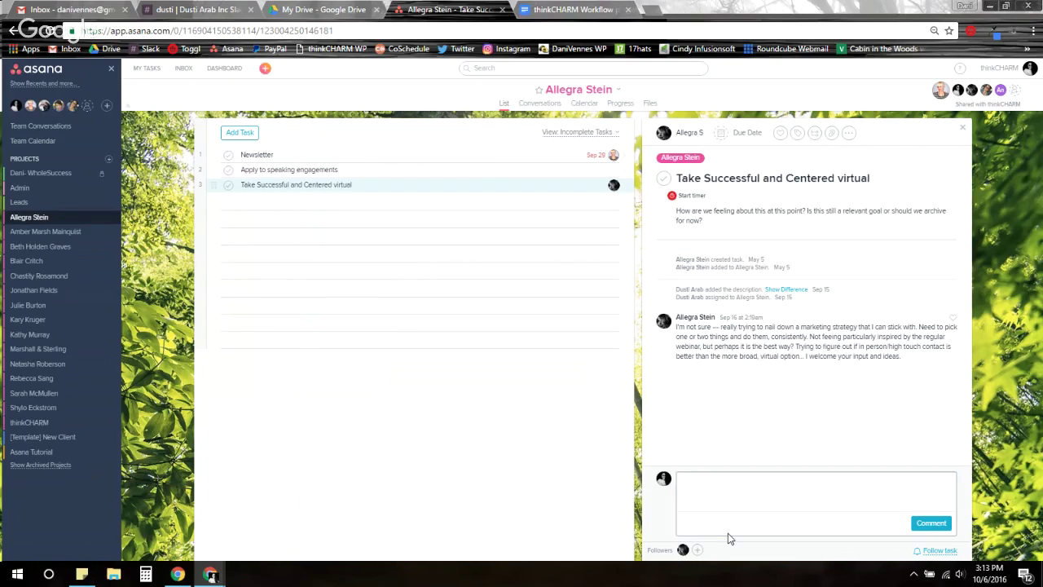
{"action": "type", "text": "@da"}
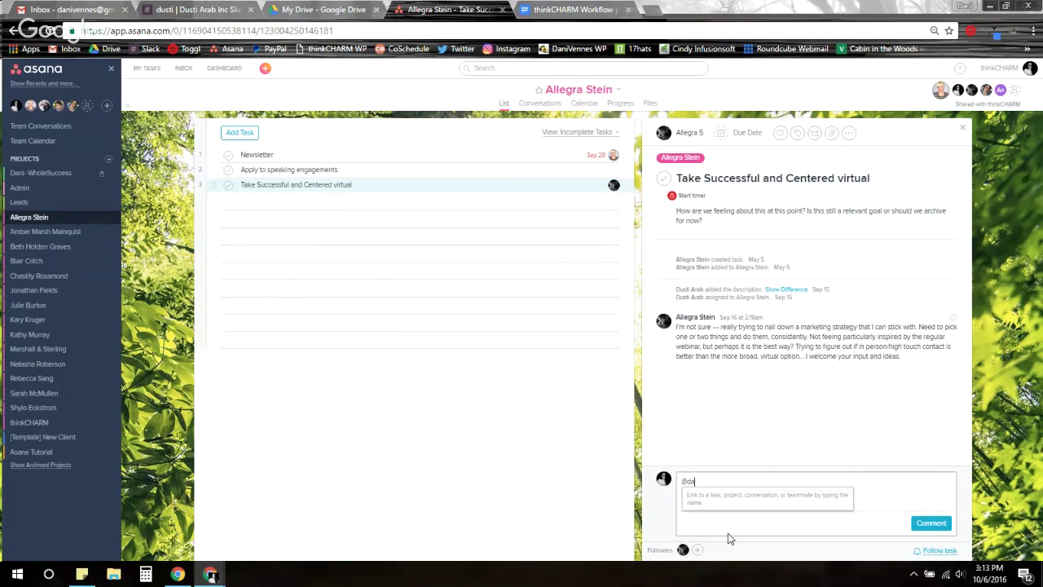
{"action": "type", "text": "ni"}
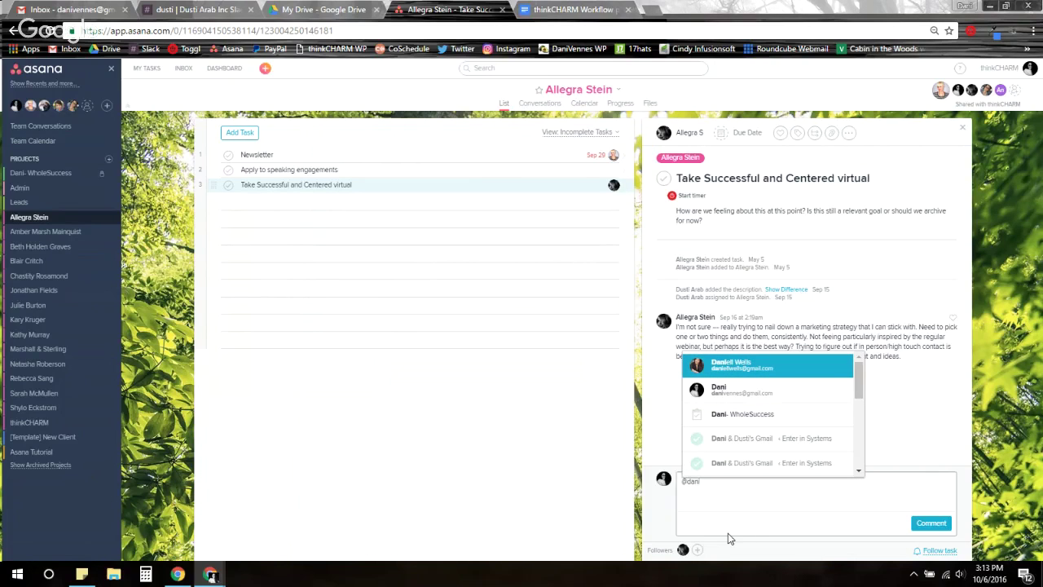
{"action": "key", "text": "Return"}
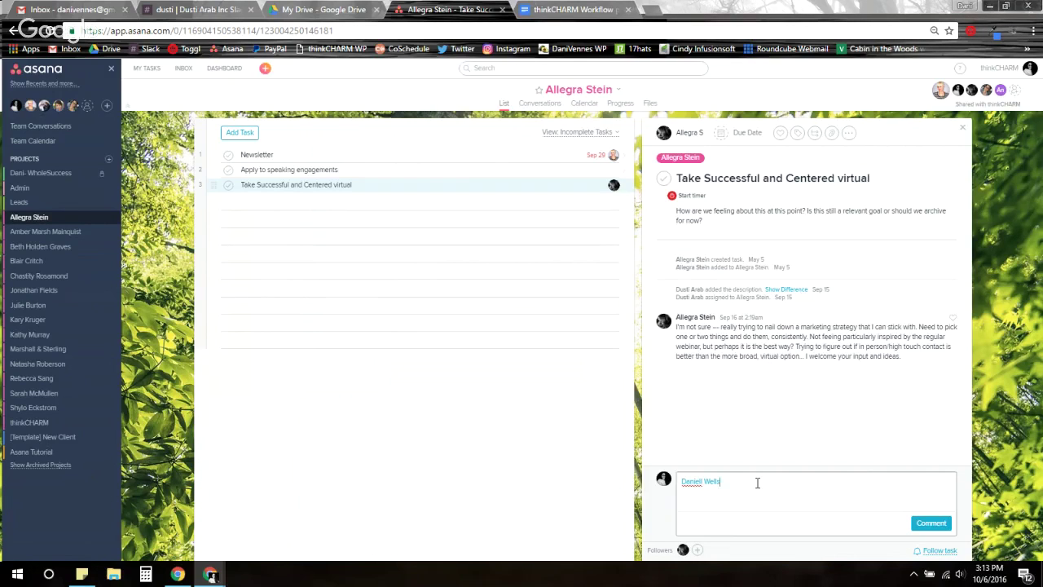
{"action": "key", "text": "BackSpace"}
{"action": "left_click", "coordinate": [1022, 363]}
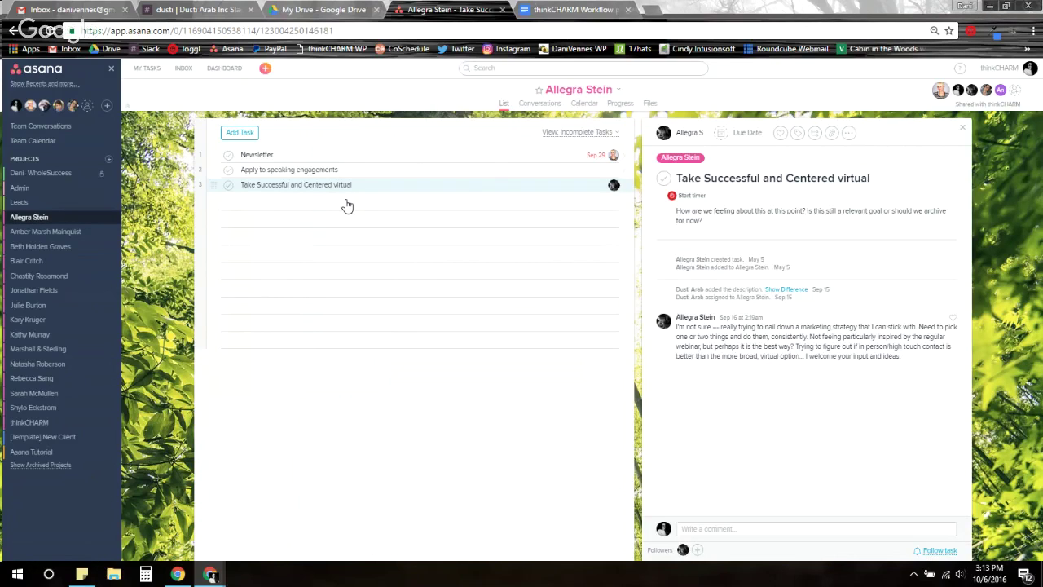
{"action": "left_click", "coordinate": [310, 16]}
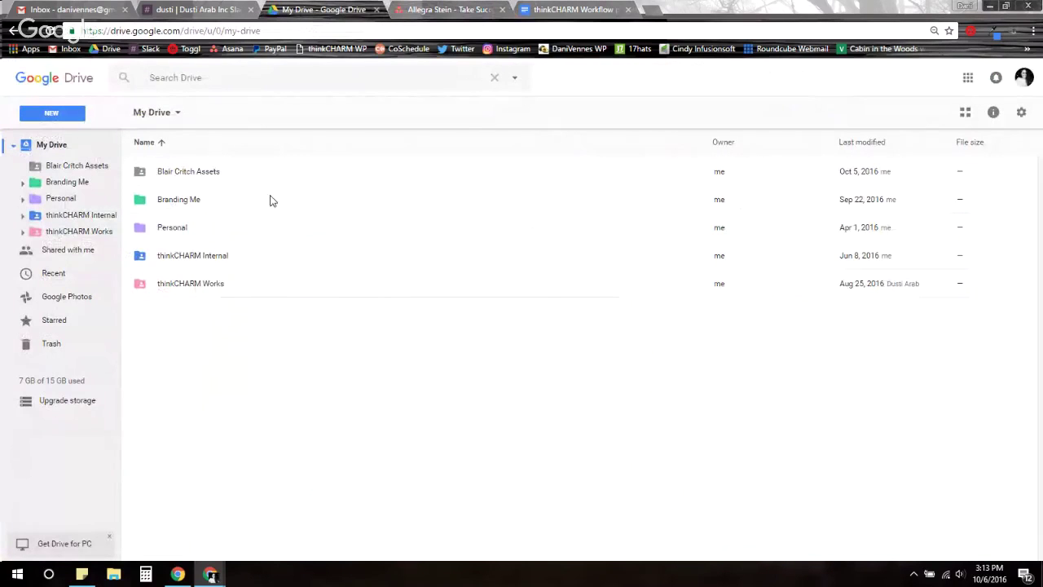
{"action": "left_click", "coordinate": [199, 294]}
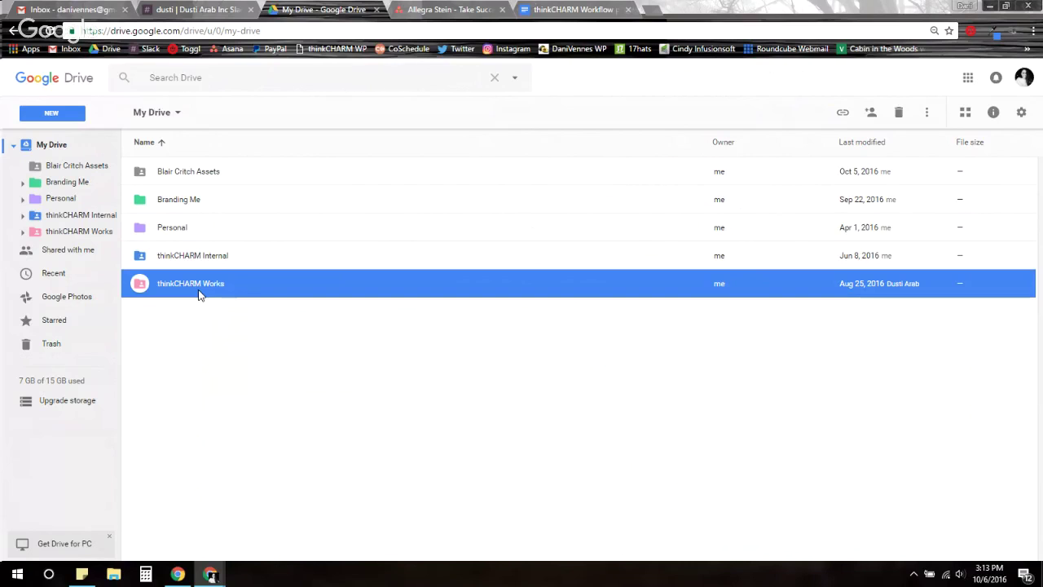
{"action": "double_click", "coordinate": [200, 295]}
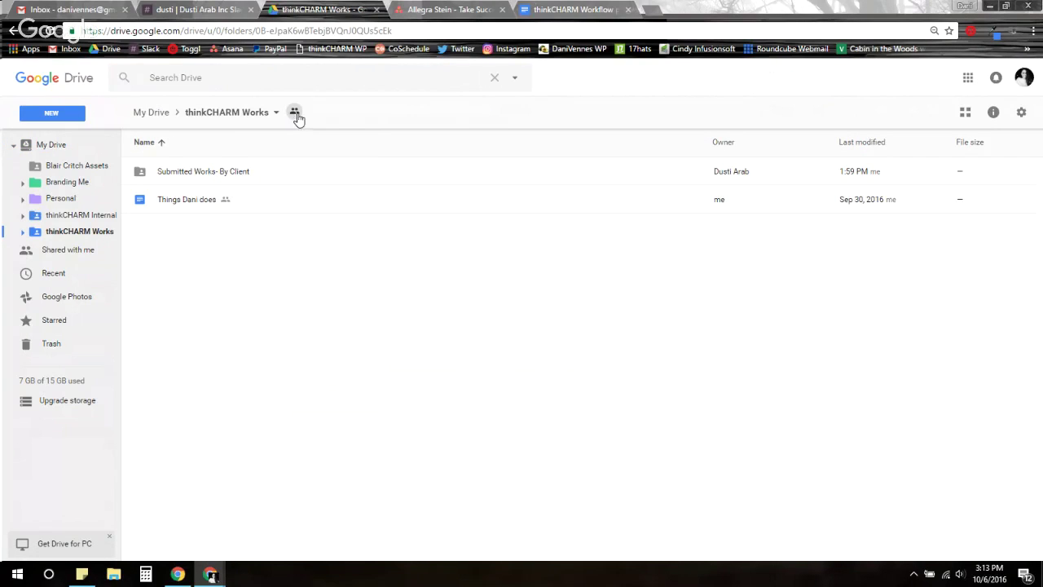
{"action": "double_click", "coordinate": [170, 173]}
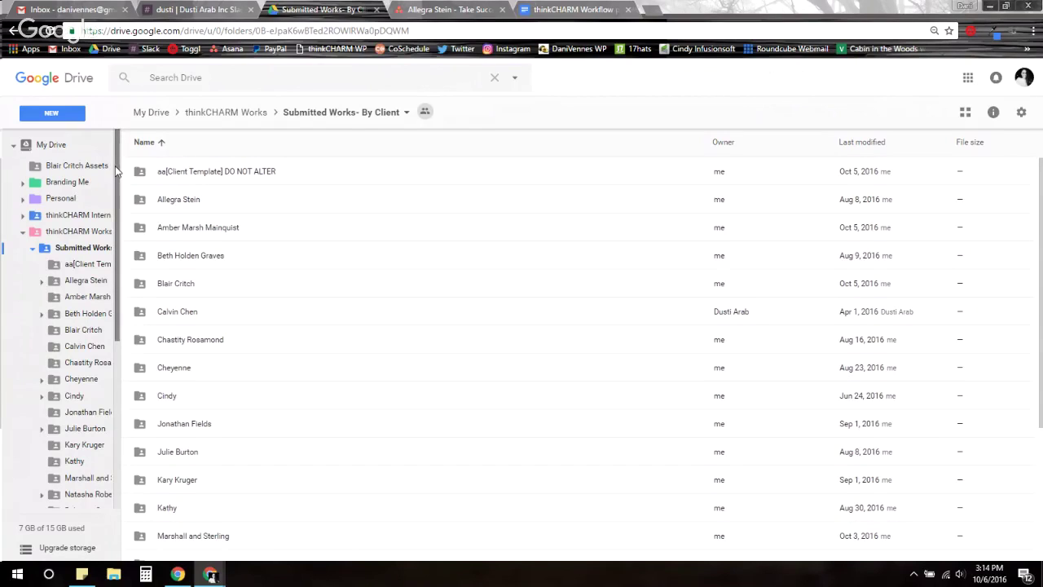
{"action": "scroll", "coordinate": [115, 166], "scroll_direction": "down", "scroll_amount": 4}
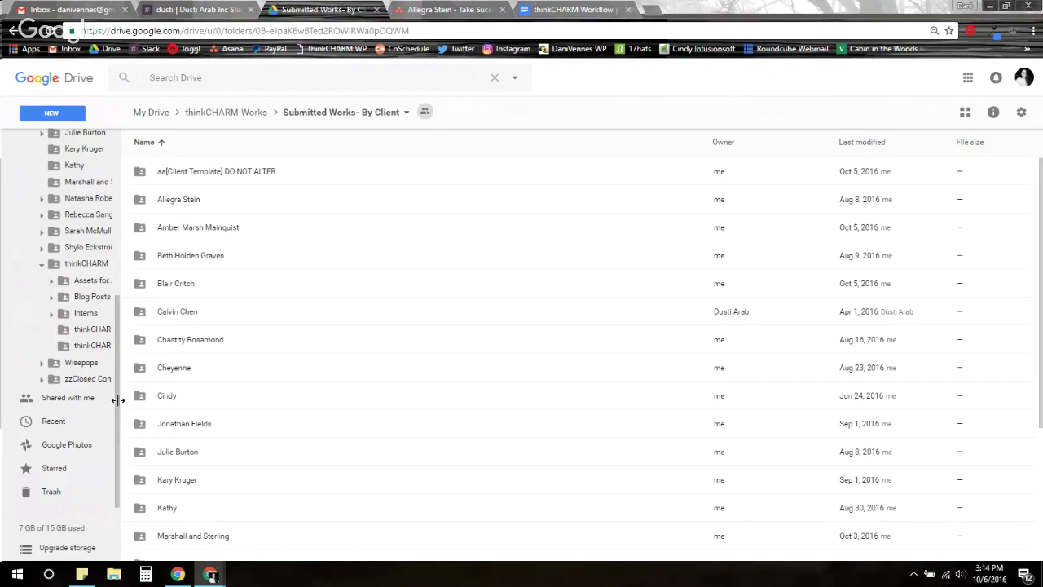
{"action": "left_click_drag", "start_coordinate": [116, 400], "coordinate": [102, 209]}
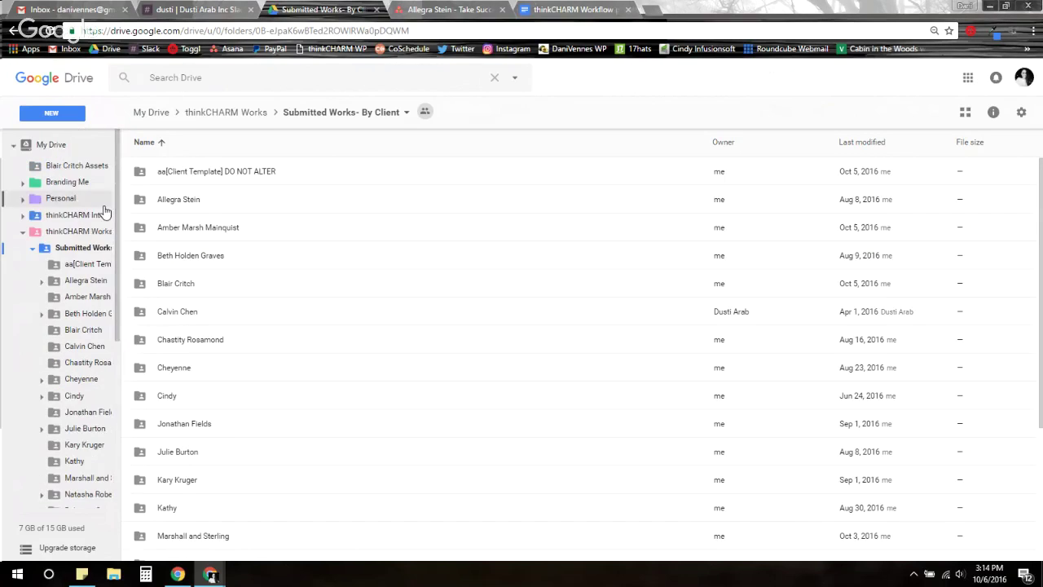
{"action": "left_click", "coordinate": [42, 144]}
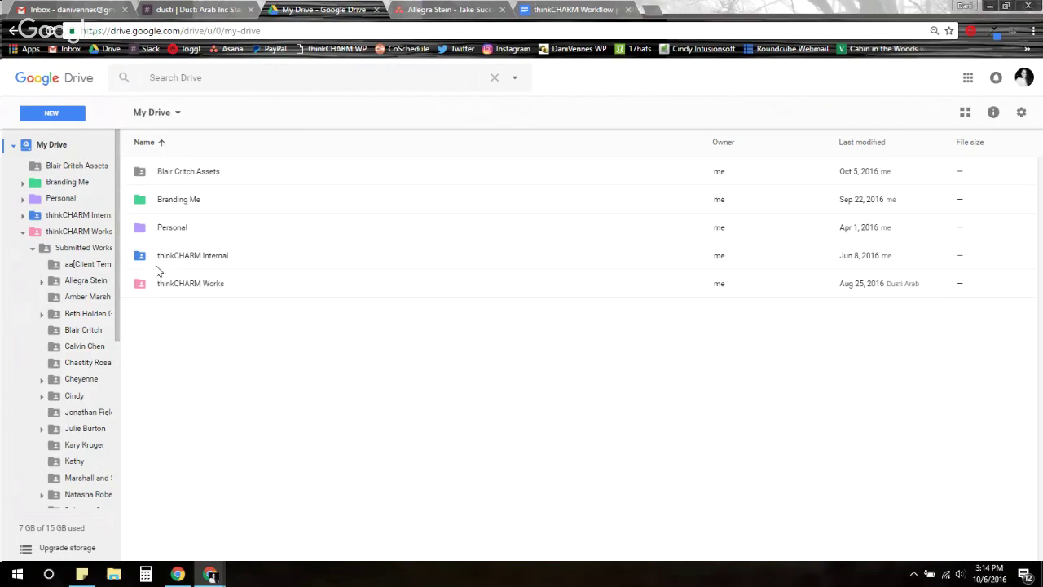
{"action": "double_click", "coordinate": [180, 292]}
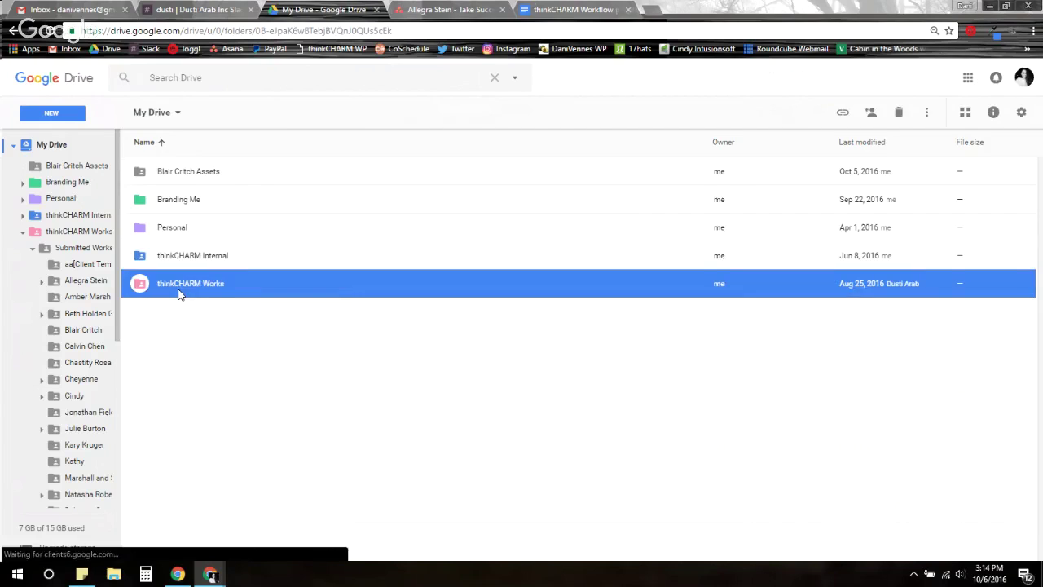
{"action": "double_click", "coordinate": [188, 173]}
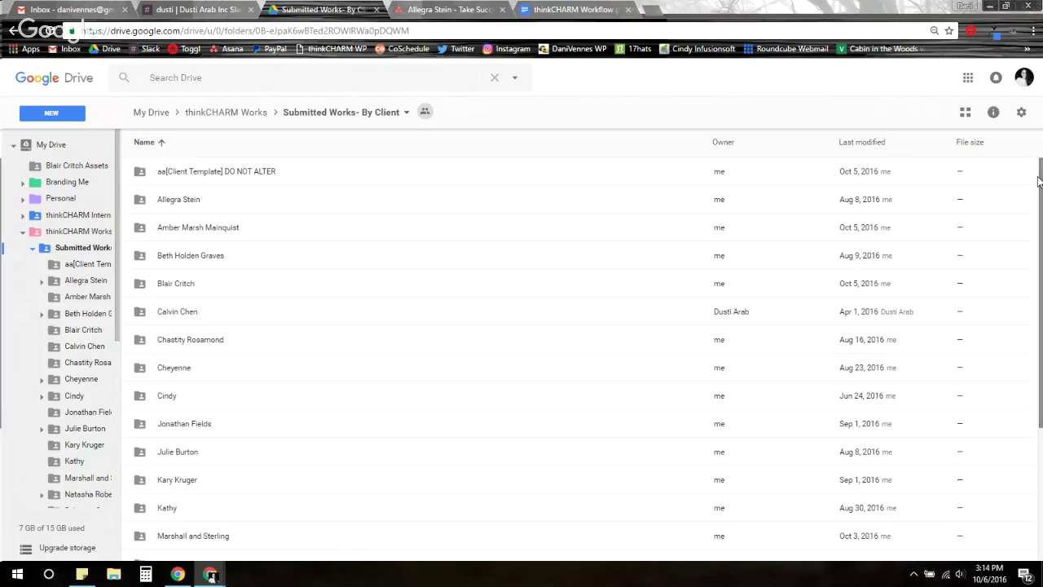
{"action": "double_click", "coordinate": [185, 201]}
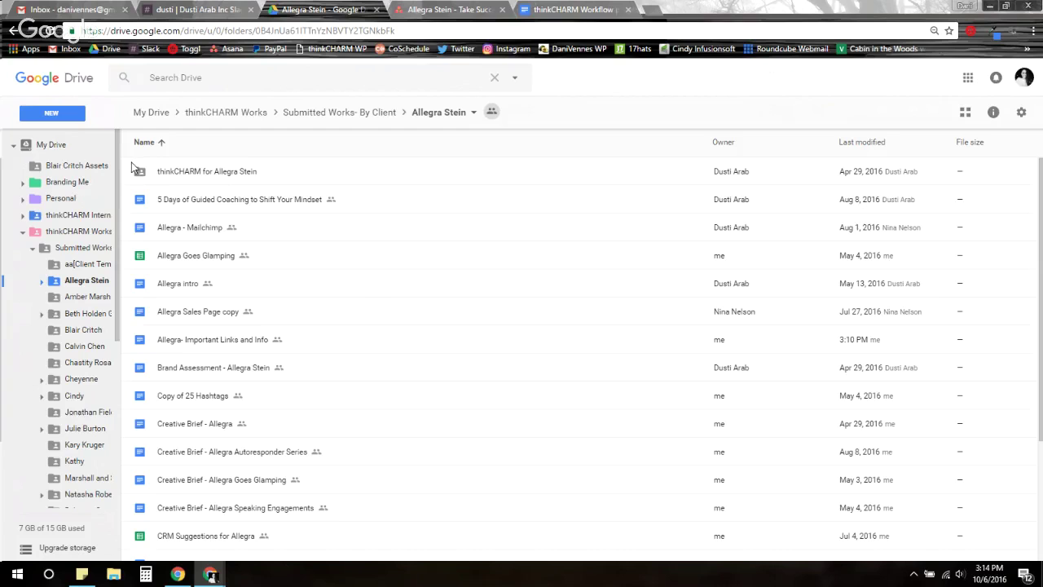
Glance at Drive's New menu, then return to the Asana task Take Successful and Centered virtual to comment
{"action": "left_click", "coordinate": [73, 118]}
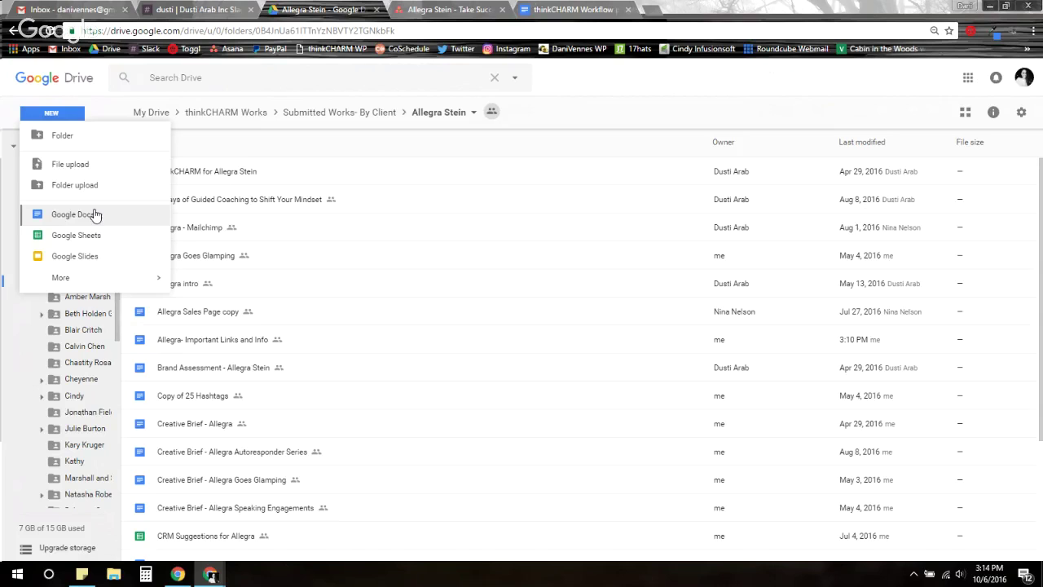
{"action": "left_click", "coordinate": [620, 125]}
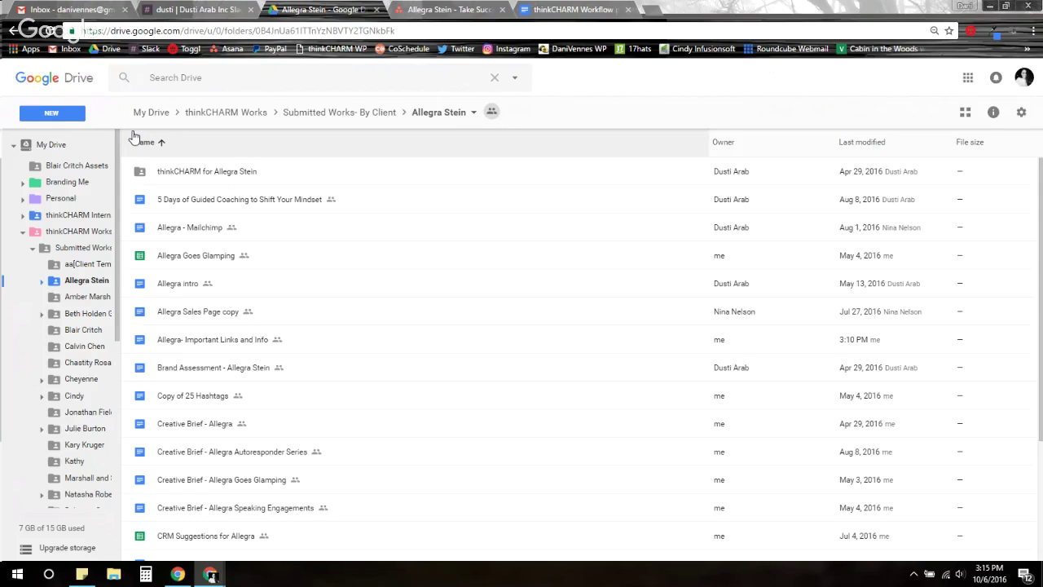
{"action": "left_click", "coordinate": [452, 10]}
{"action": "left_click", "coordinate": [709, 530]}
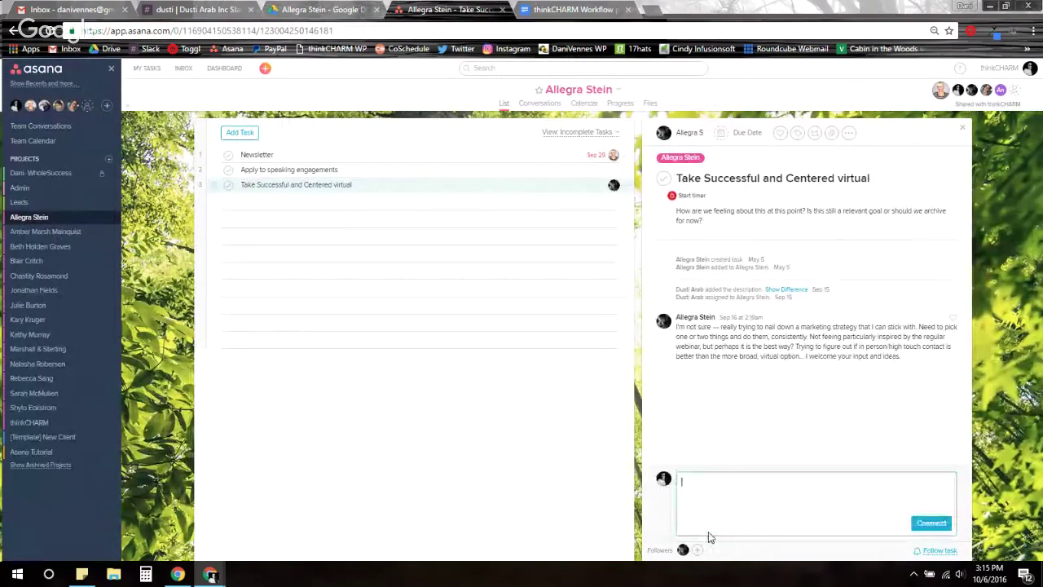
{"action": "left_click", "coordinate": [561, 10]}
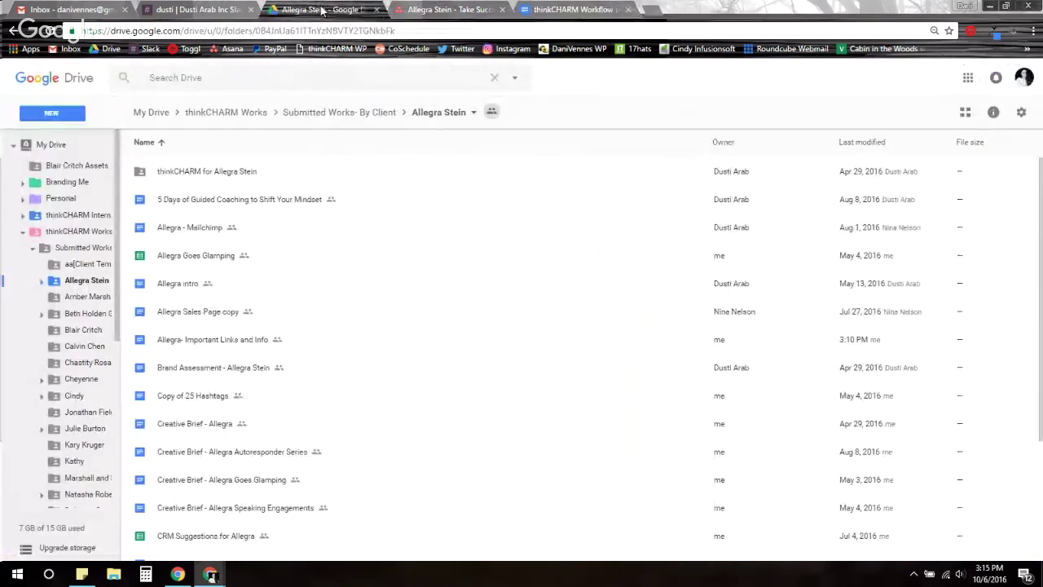
{"action": "left_click", "coordinate": [322, 9]}
{"action": "left_click", "coordinate": [61, 115]}
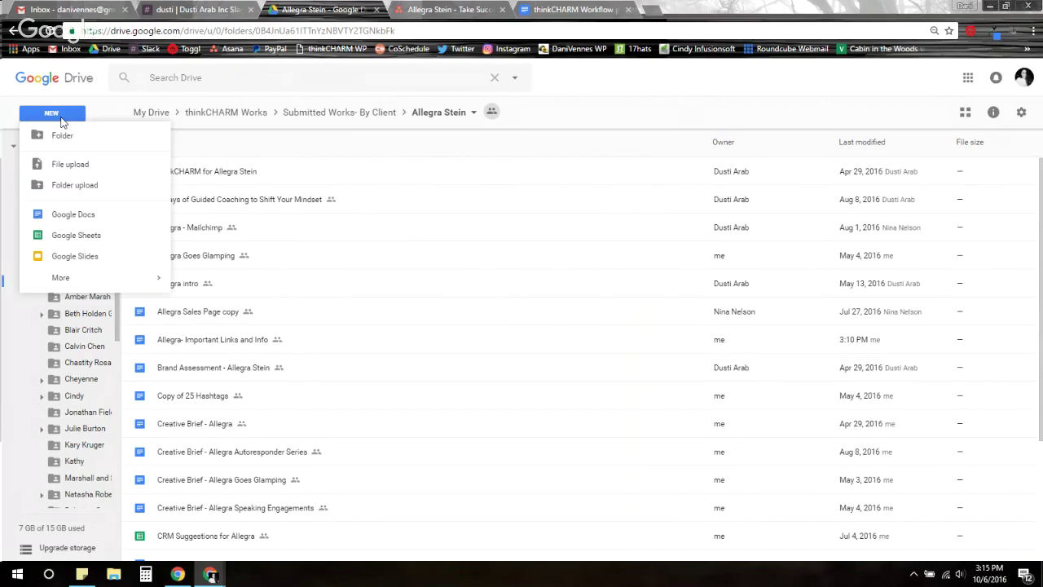
{"action": "left_click", "coordinate": [99, 215]}
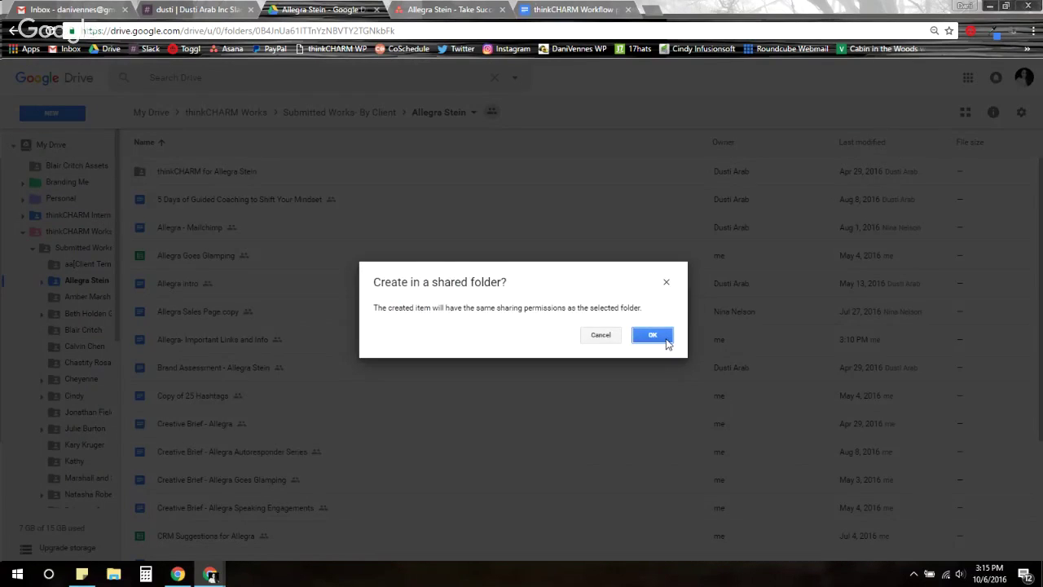
{"action": "left_click", "coordinate": [663, 336]}
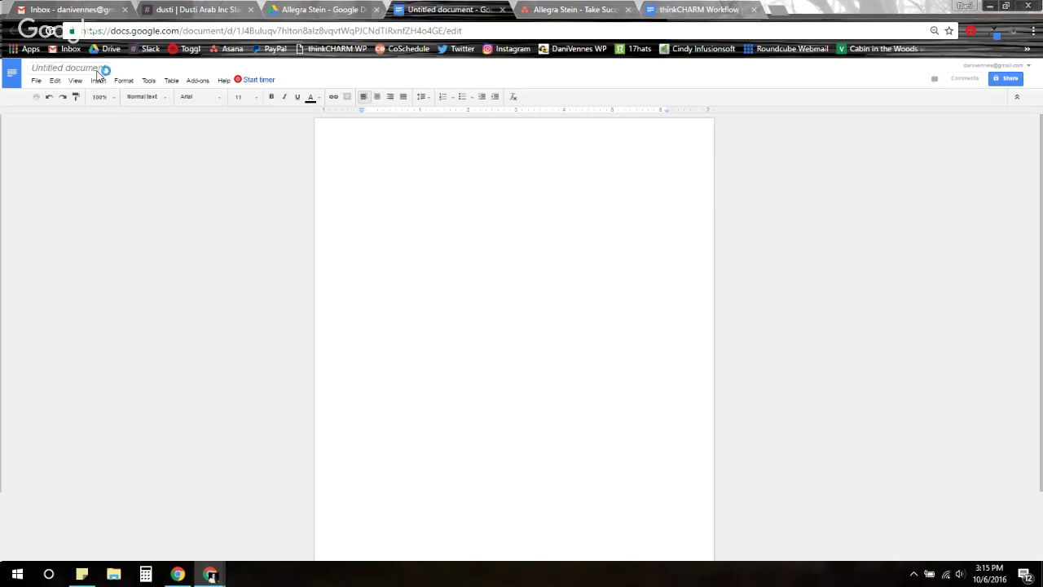
{"action": "left_click", "coordinate": [97, 69]}
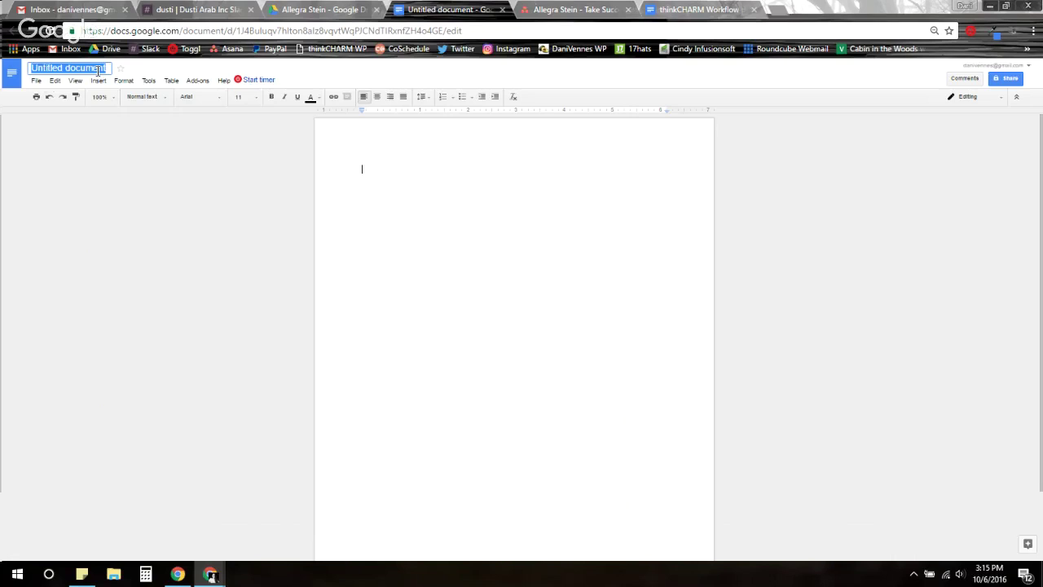
Title the new doc 'Client name DIY Autoresponder', then close it, dismissing the shared-folder prompt
{"action": "type", "text": "Client name"}
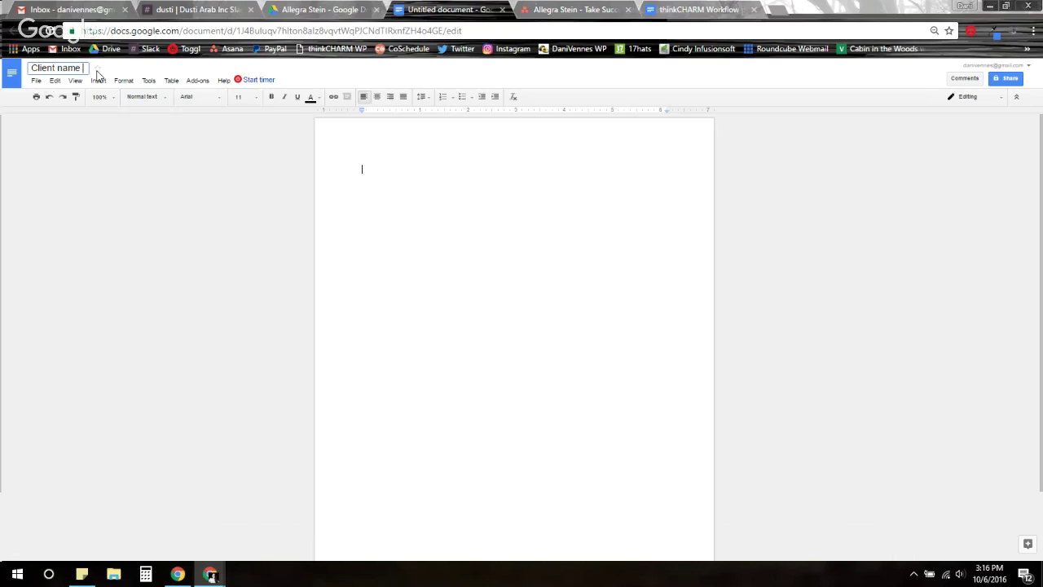
{"action": "type", "text": "DiYAutoresponder"}
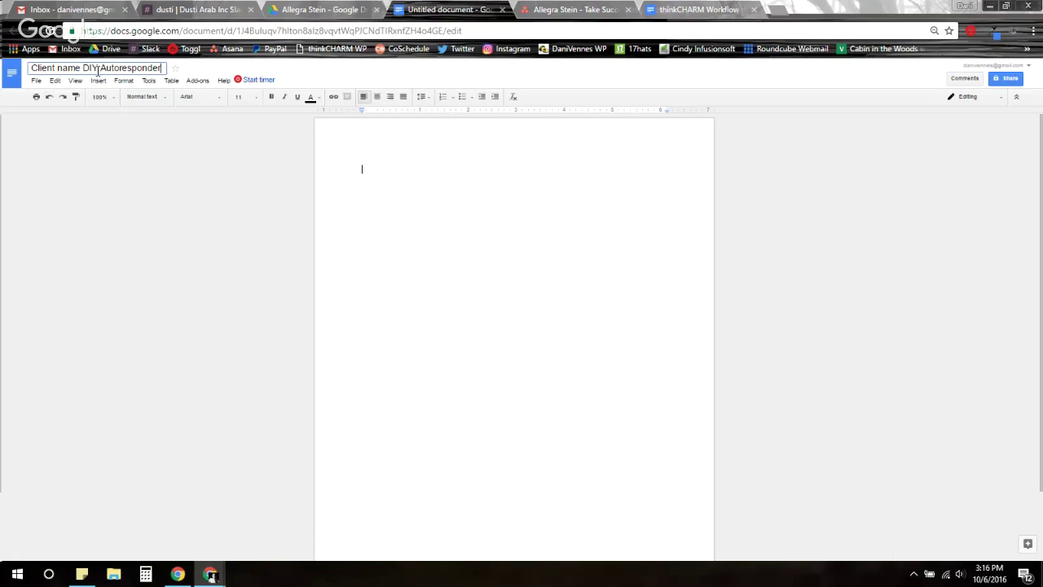
{"action": "left_click", "coordinate": [431, 174]}
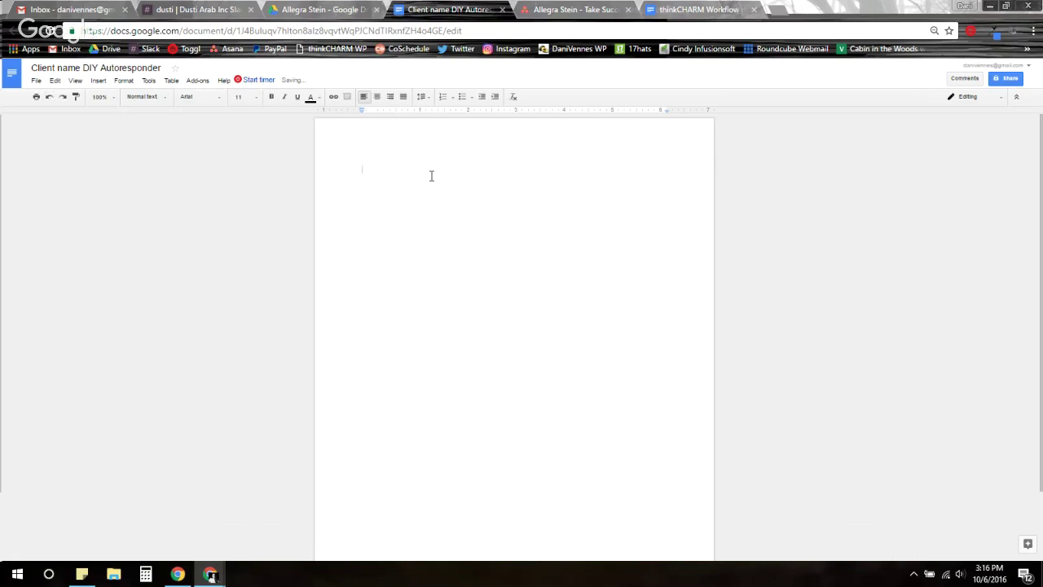
{"action": "type", "text": "kdnl;fna;vkjbadv;"}
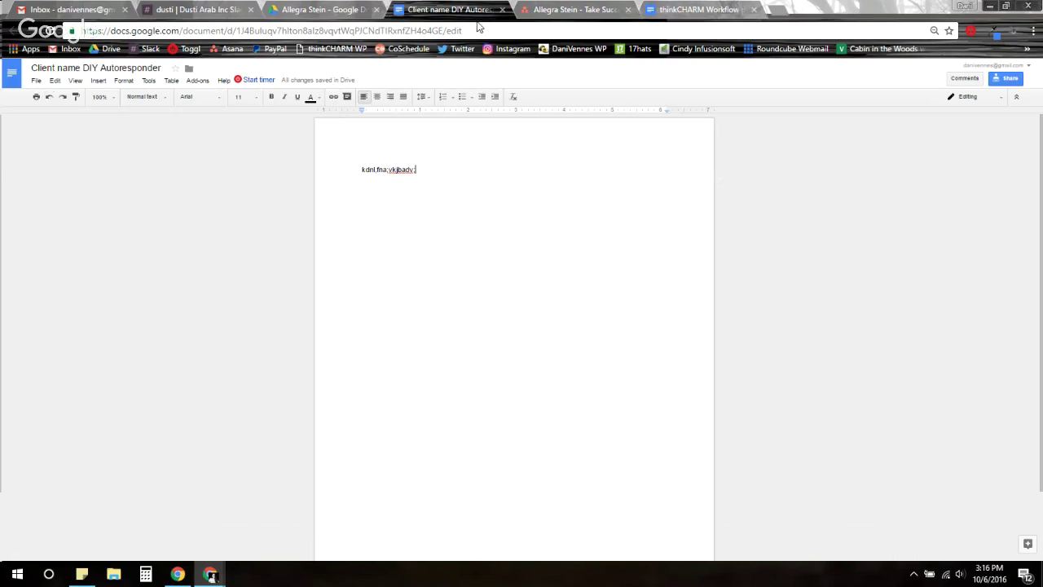
{"action": "left_click", "coordinate": [502, 11]}
{"action": "key", "text": "Return"}
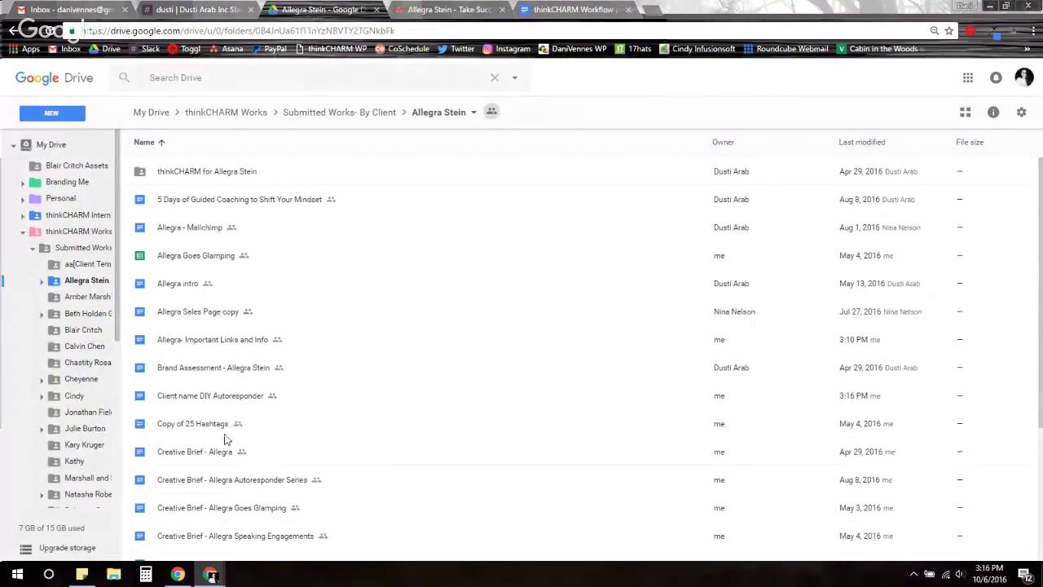
Switch to the thinkCHARM Workflow process doc to review its naming conventions
{"action": "left_click", "coordinate": [541, 8]}
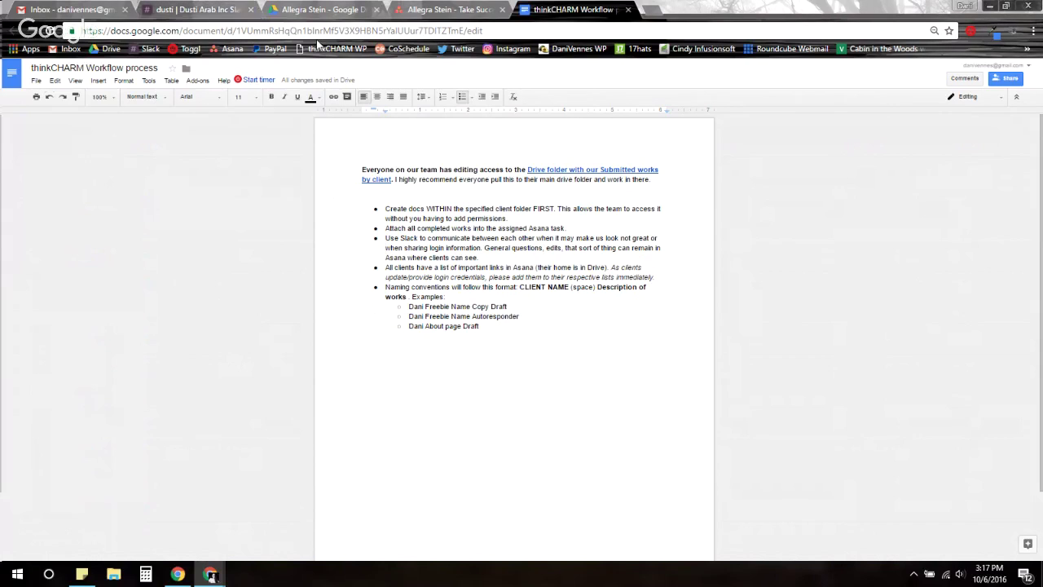
{"action": "left_click", "coordinate": [220, 8]}
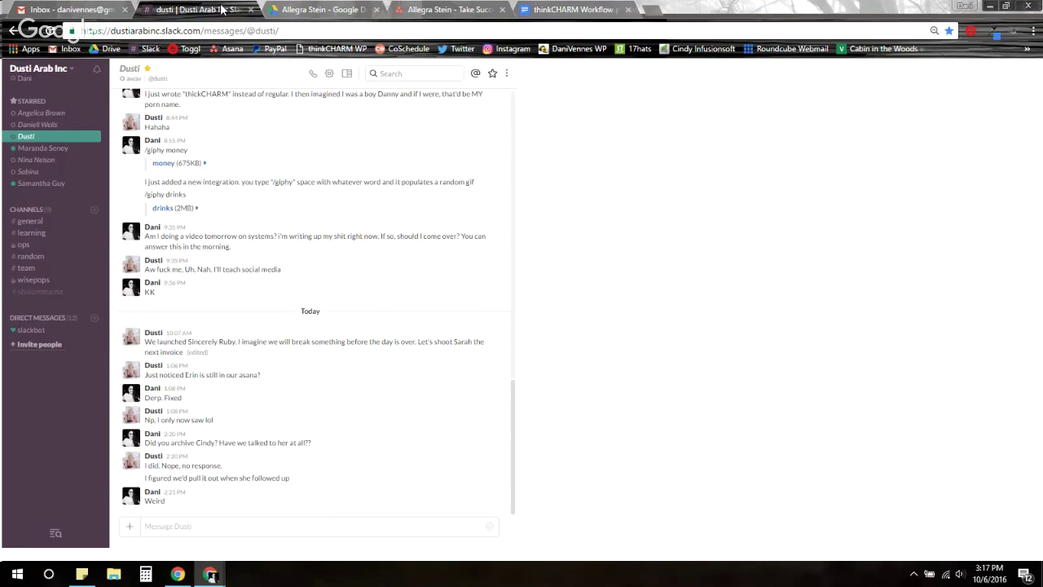
{"action": "left_click", "coordinate": [40, 222]}
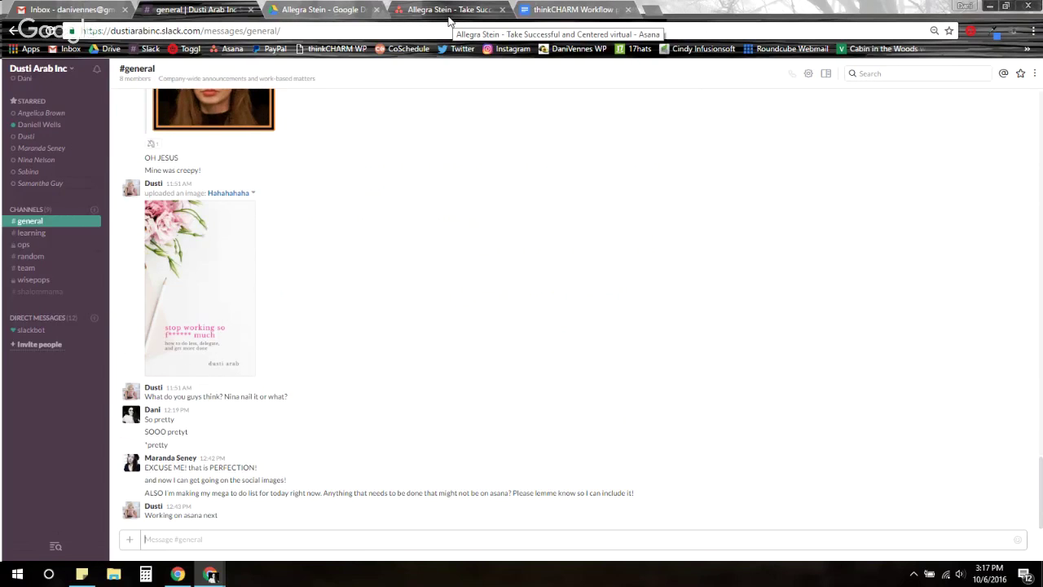
{"action": "left_click", "coordinate": [597, 9]}
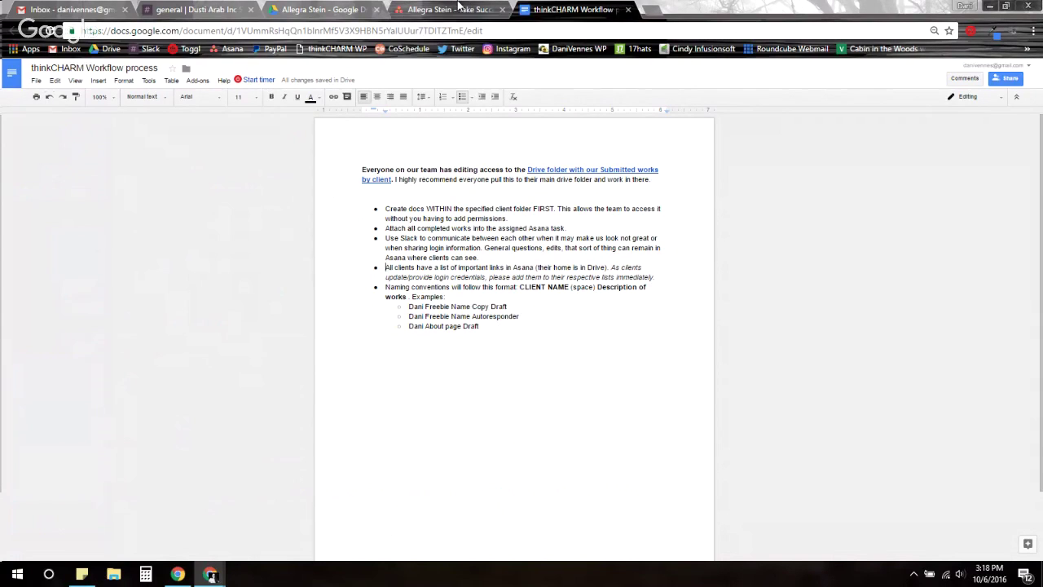
{"action": "left_click", "coordinate": [323, 9]}
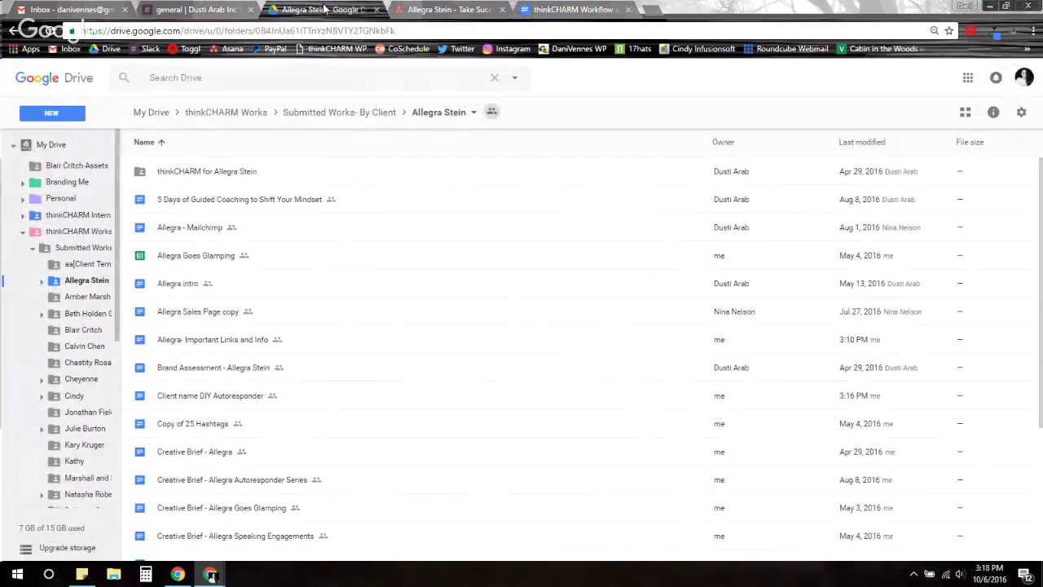
{"action": "left_click", "coordinate": [436, 10]}
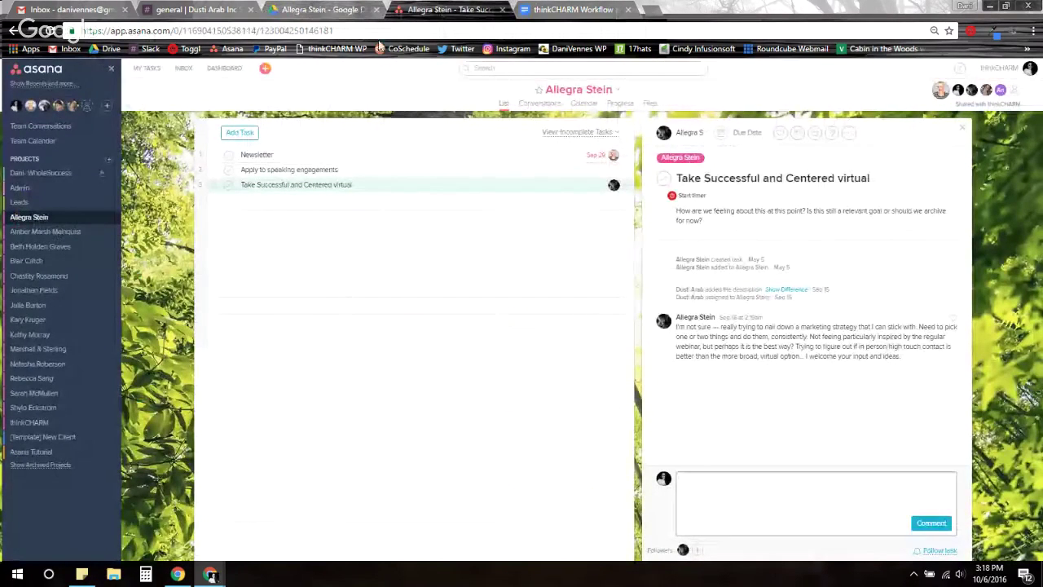
{"action": "left_click", "coordinate": [768, 93]}
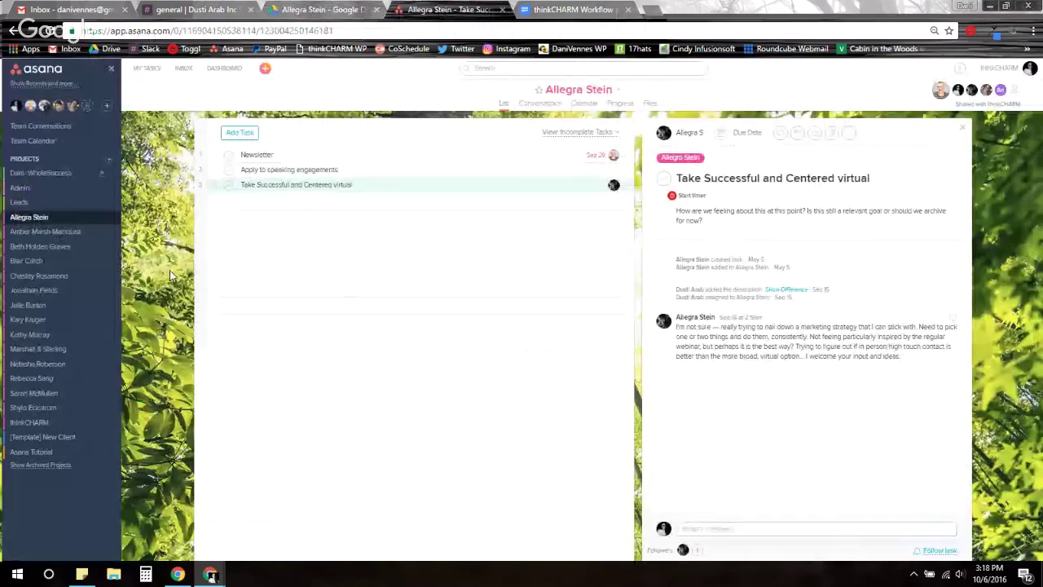
{"action": "left_click", "coordinate": [616, 89]}
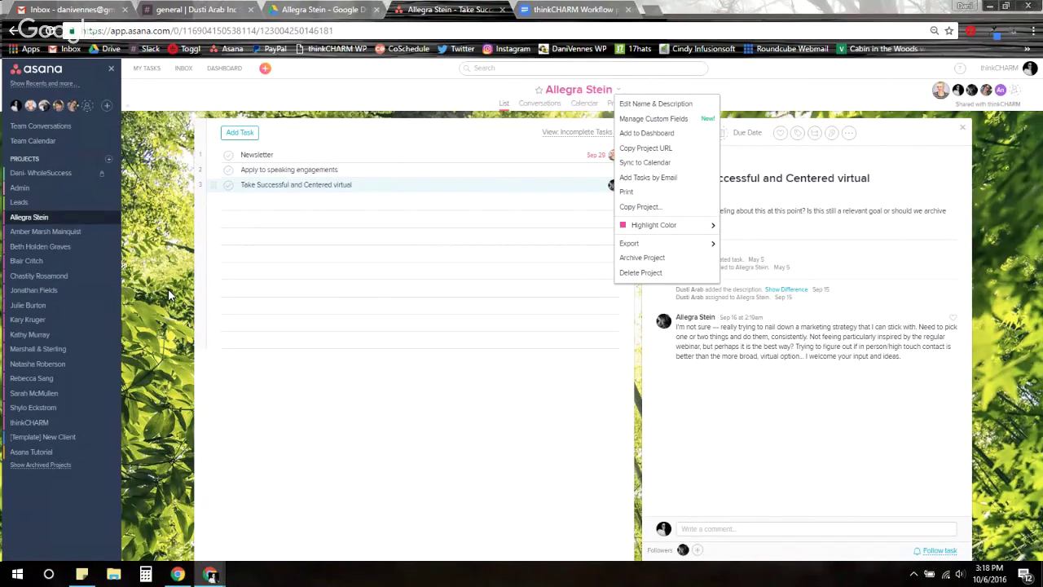
{"action": "left_click", "coordinate": [331, 10]}
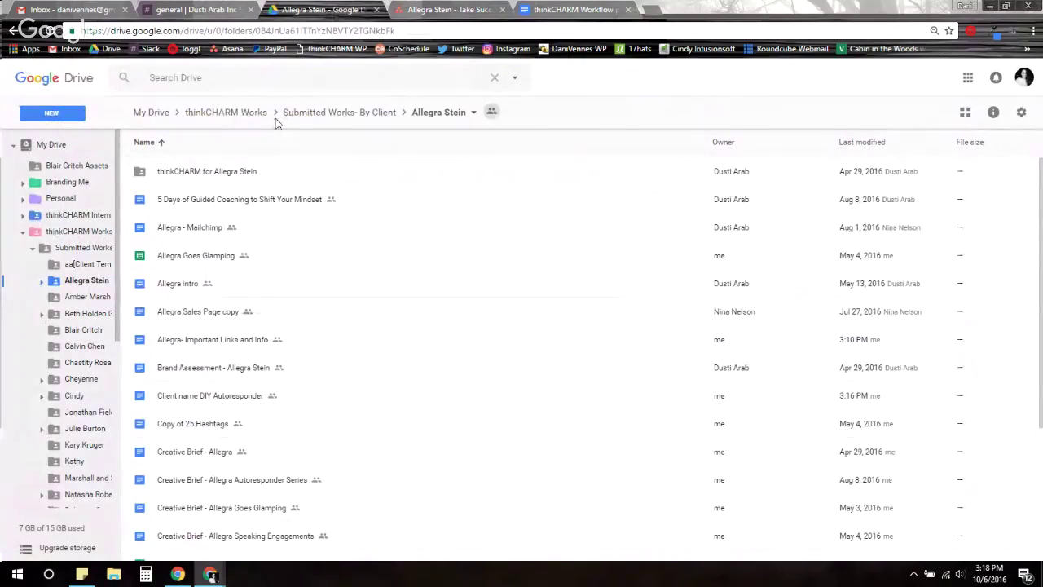
Move up to the Submitted Works- By Client folder and widen the folder sidebar
{"action": "left_click", "coordinate": [307, 114]}
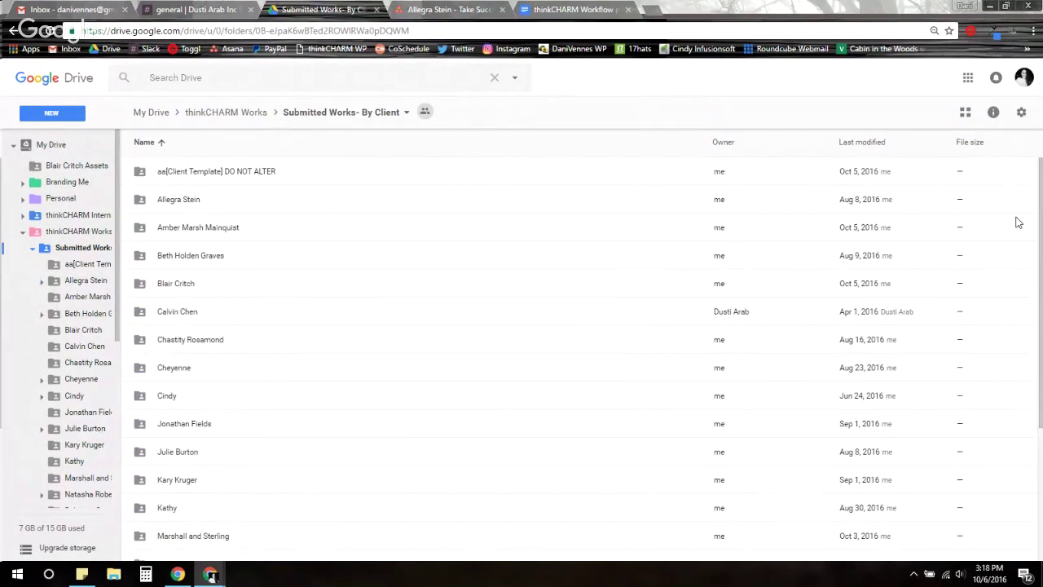
{"action": "scroll", "coordinate": [1040, 194], "scroll_direction": "down", "scroll_amount": 3}
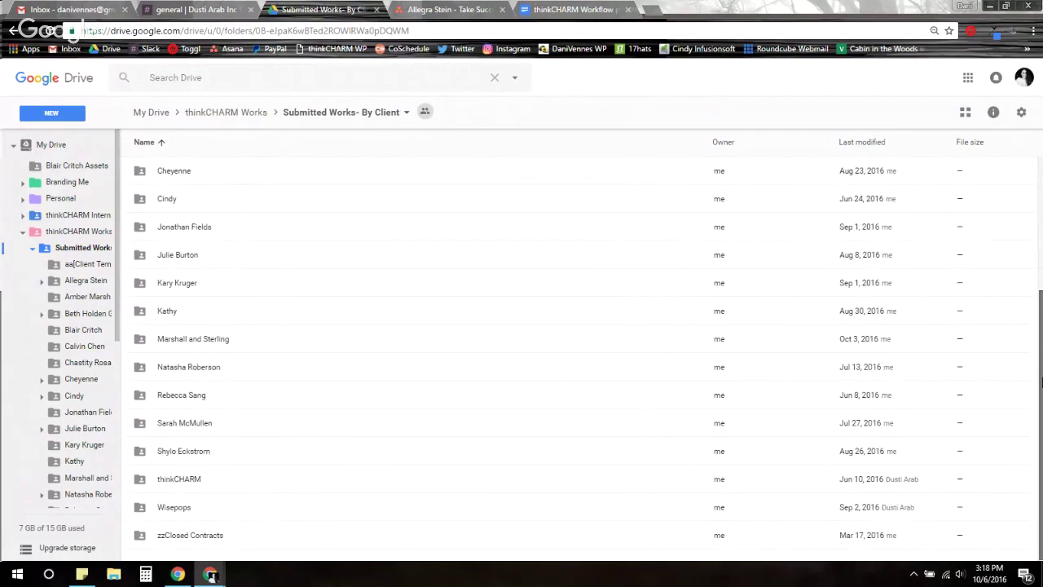
{"action": "left_click_drag", "start_coordinate": [1040, 370], "coordinate": [1019, 158]}
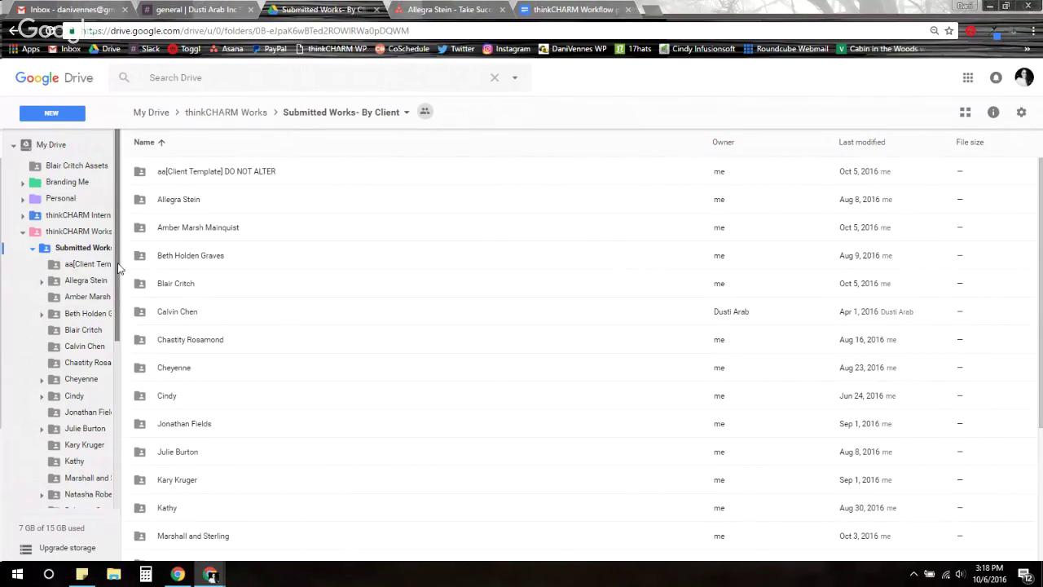
{"action": "left_click_drag", "start_coordinate": [169, 283], "coordinate": [232, 305]}
Expand and collapse the client's subfolders in the tree, then bring the Hangouts broadcast window forward
{"action": "left_click", "coordinate": [41, 314]}
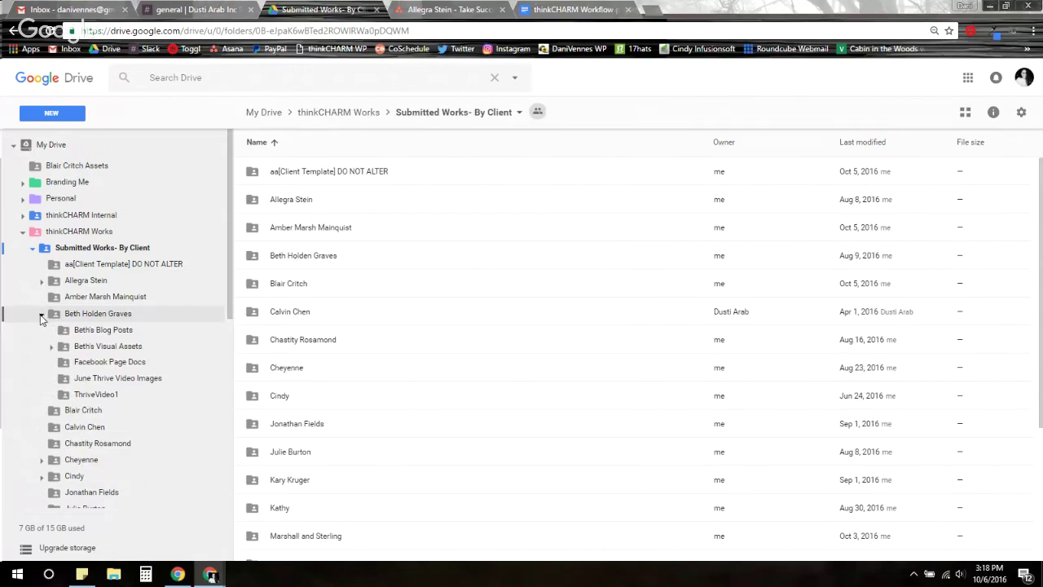
{"action": "left_click", "coordinate": [49, 348]}
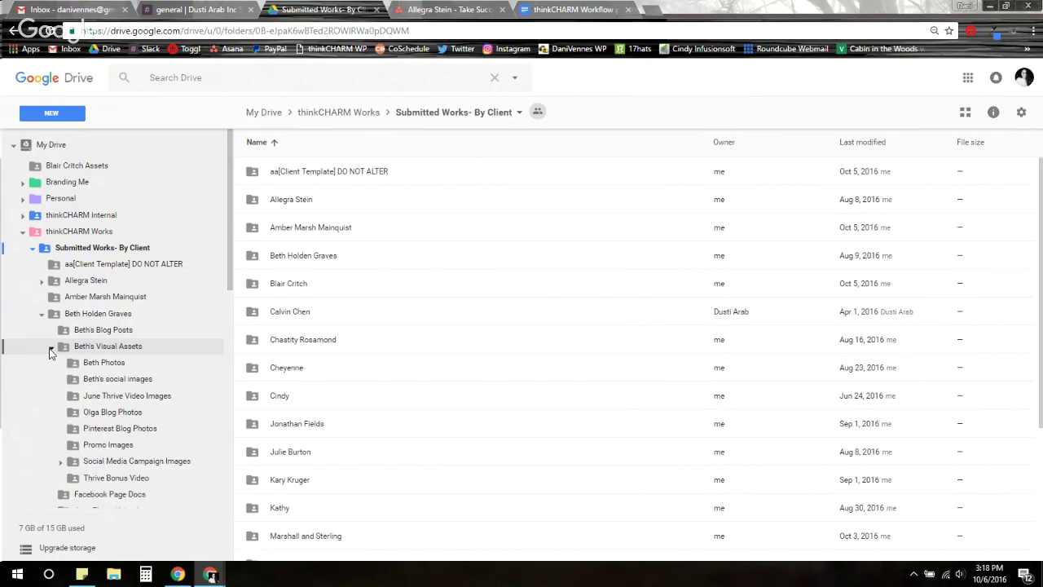
{"action": "left_click", "coordinate": [61, 462]}
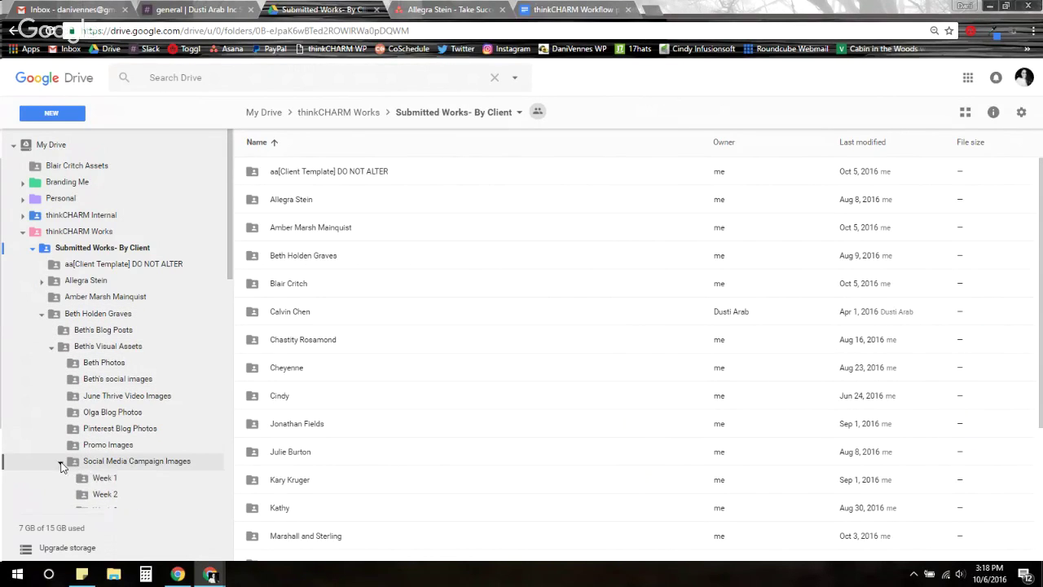
{"action": "left_click_drag", "start_coordinate": [229, 242], "coordinate": [232, 281]}
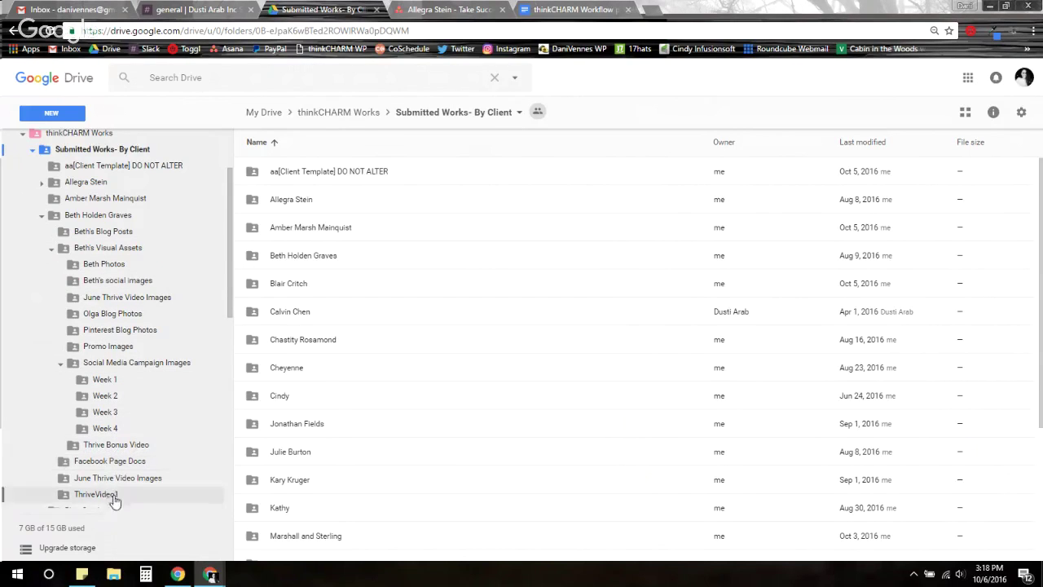
{"action": "left_click", "coordinate": [42, 216]}
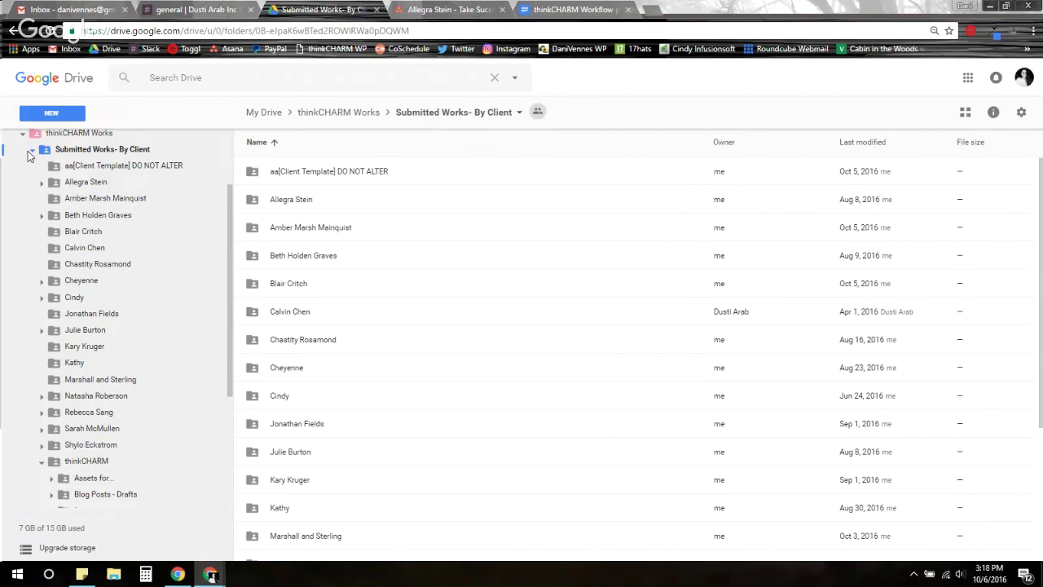
{"action": "left_click", "coordinate": [30, 150]}
{"action": "mouse_move", "coordinate": [209, 577]}
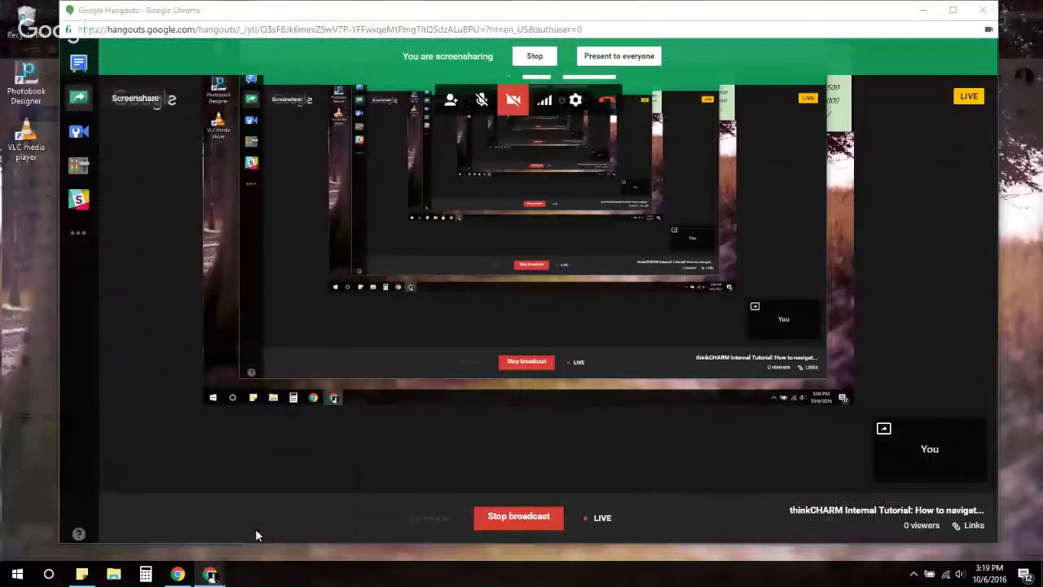
{"action": "left_click", "coordinate": [255, 529]}
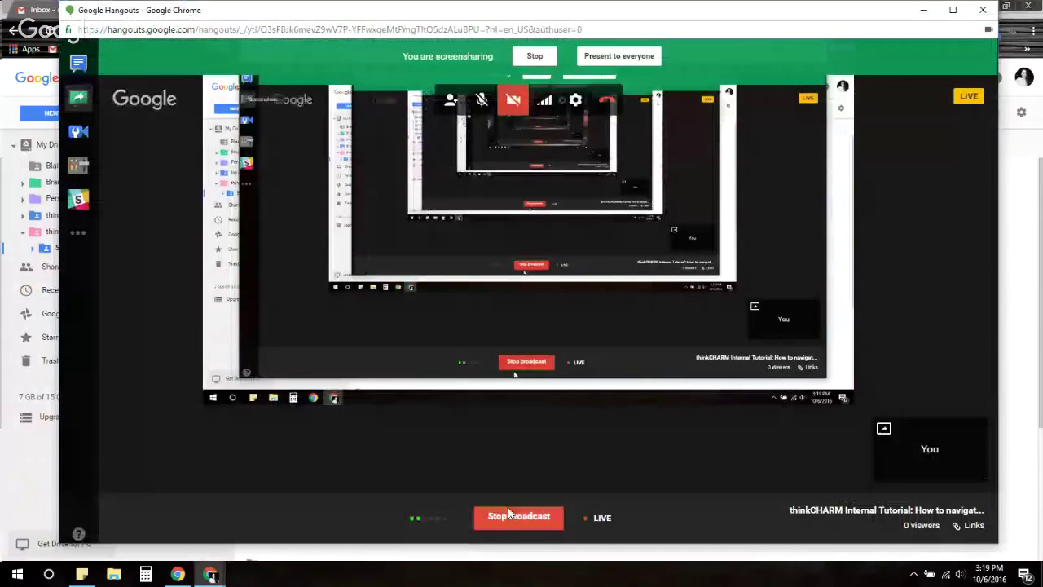